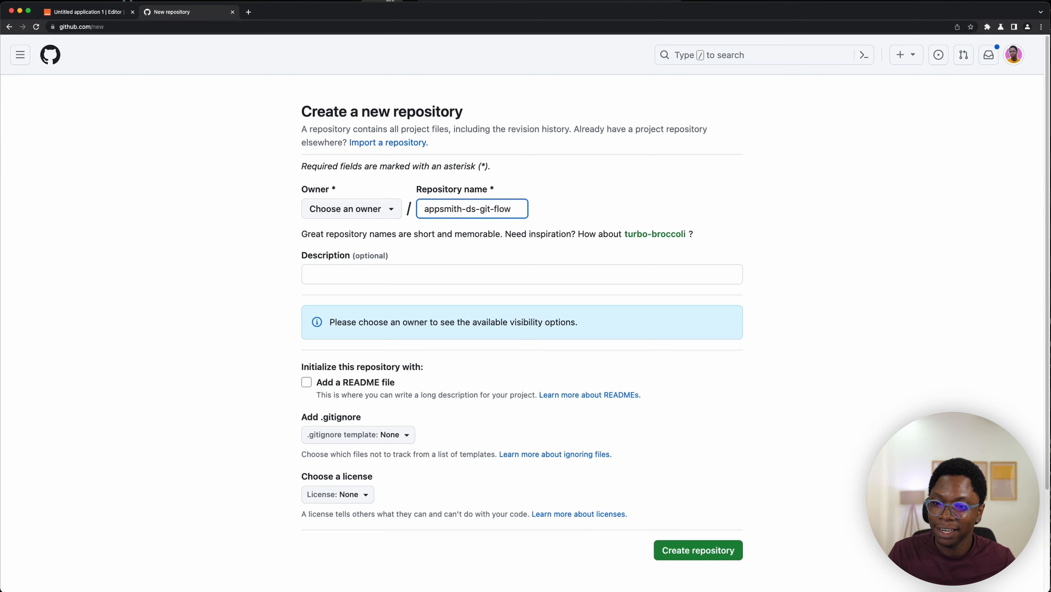
- Set the owner to your personal account and create the public repository appsmith-ds-git-flow
left_click(388, 209)
left_click(363, 267)
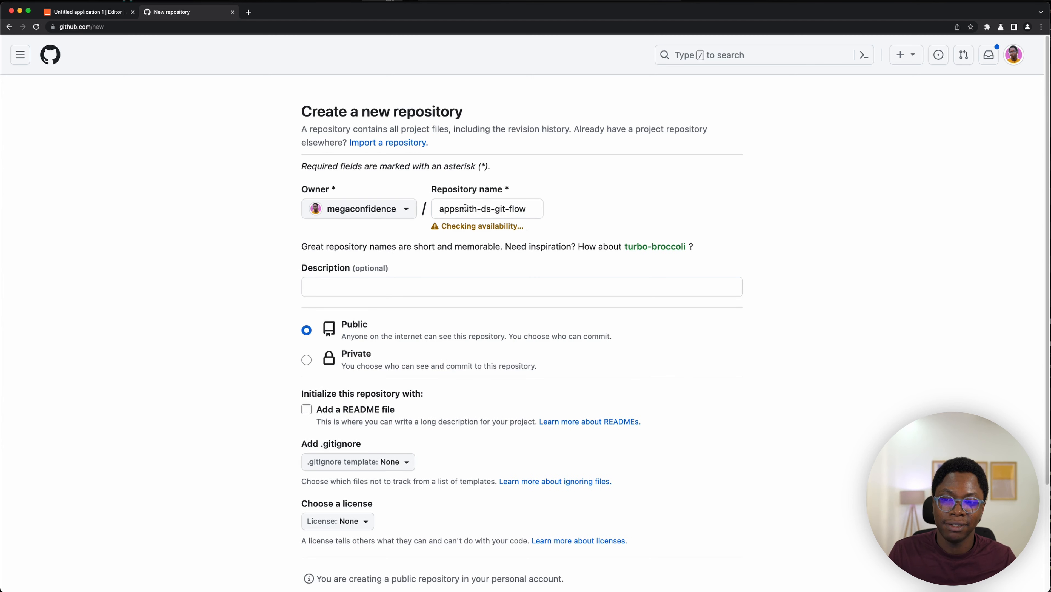
scroll(405, 262, "down", 3)
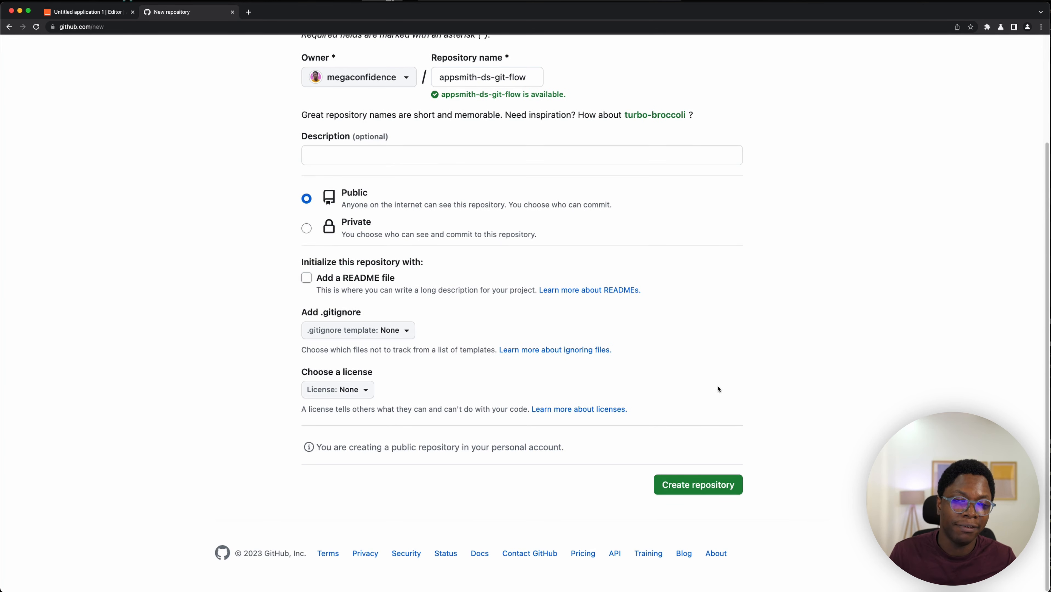
left_click(700, 488)
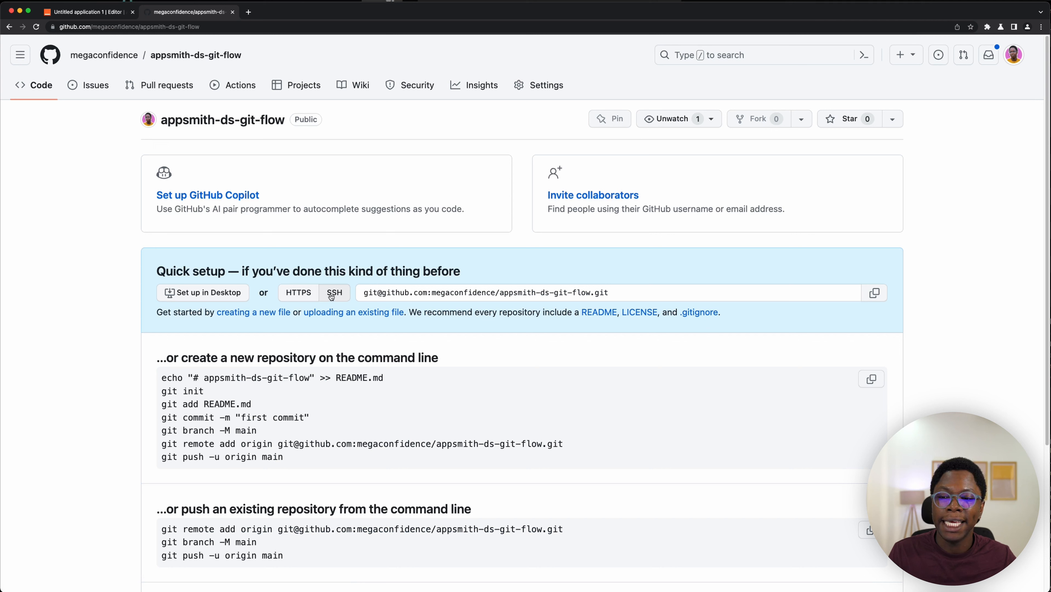
- Copy the repository's SSH URL, paste it as the Remote URL in the Git connection dialog, and generate an SSH key
left_click(470, 297)
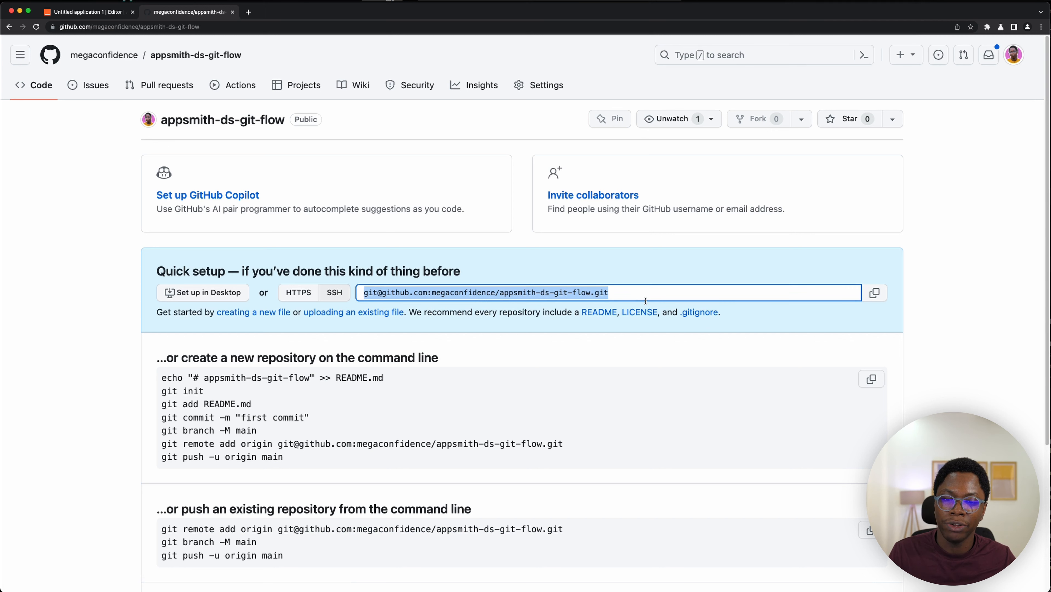
left_click(878, 295)
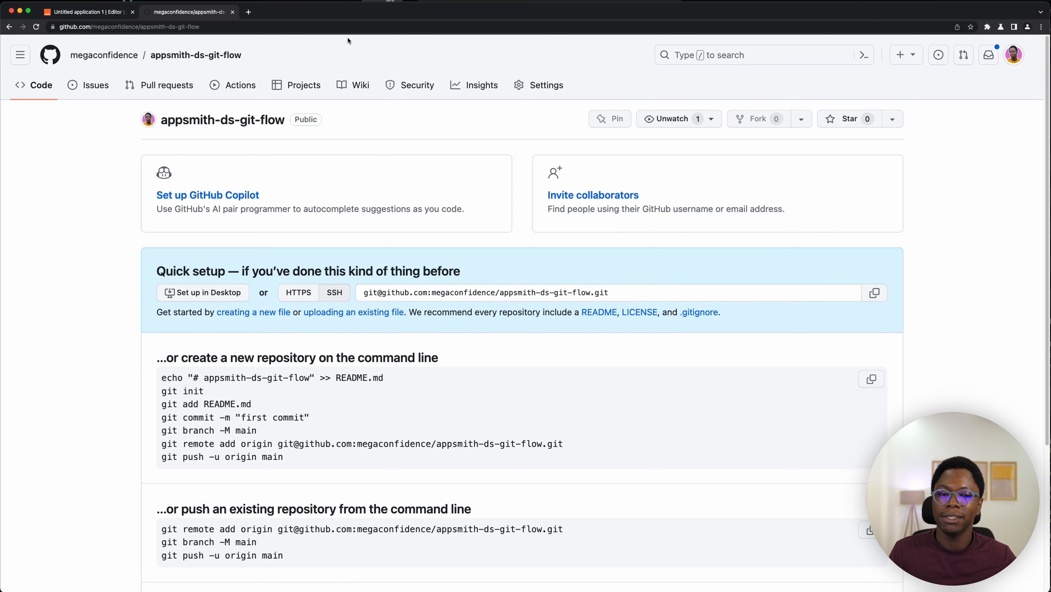
left_click(88, 12)
left_click(435, 260)
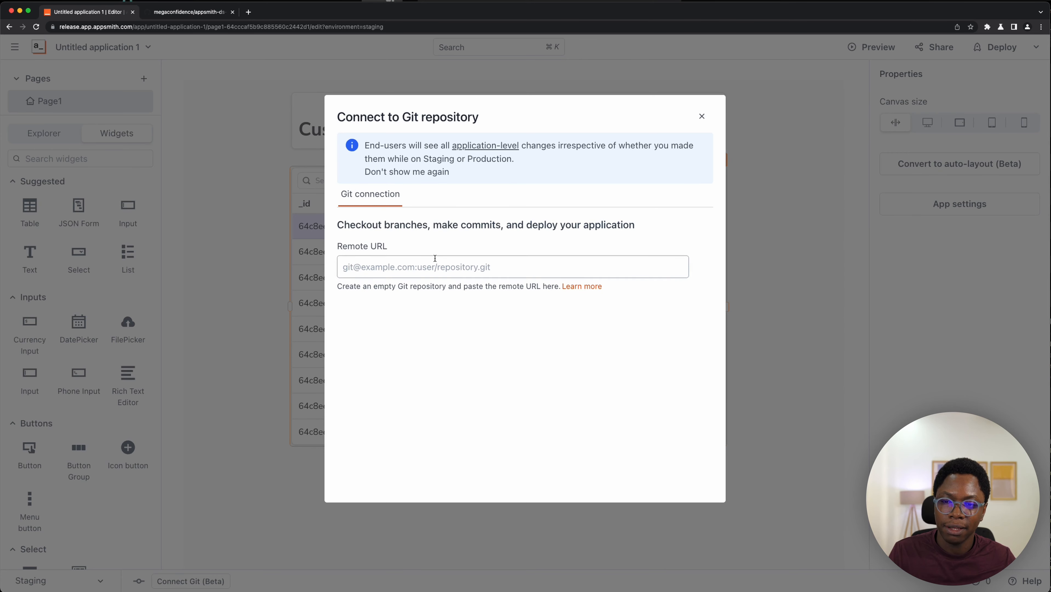
key("super+v")
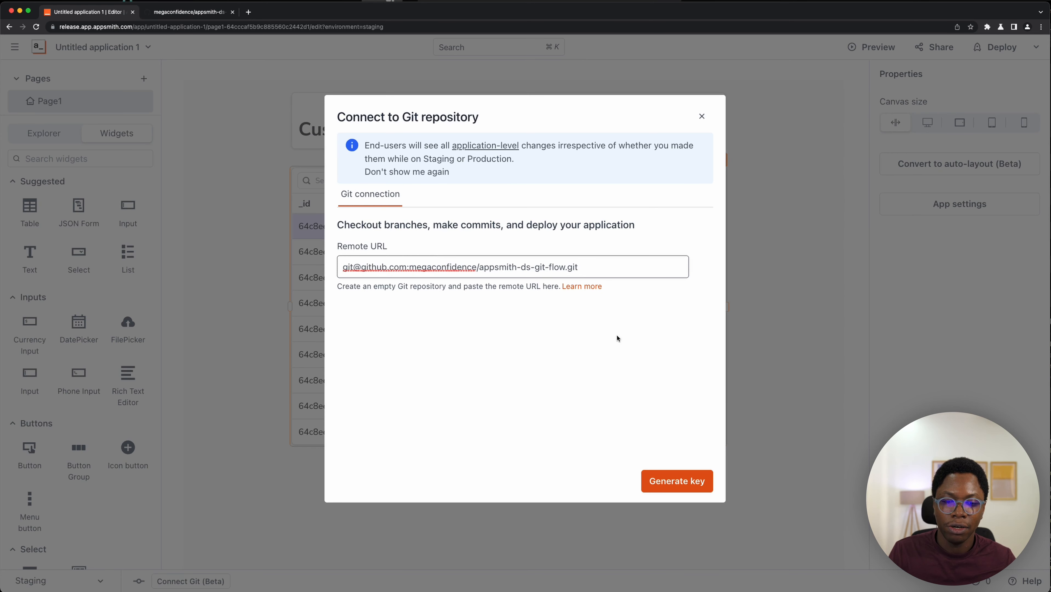
left_click(693, 482)
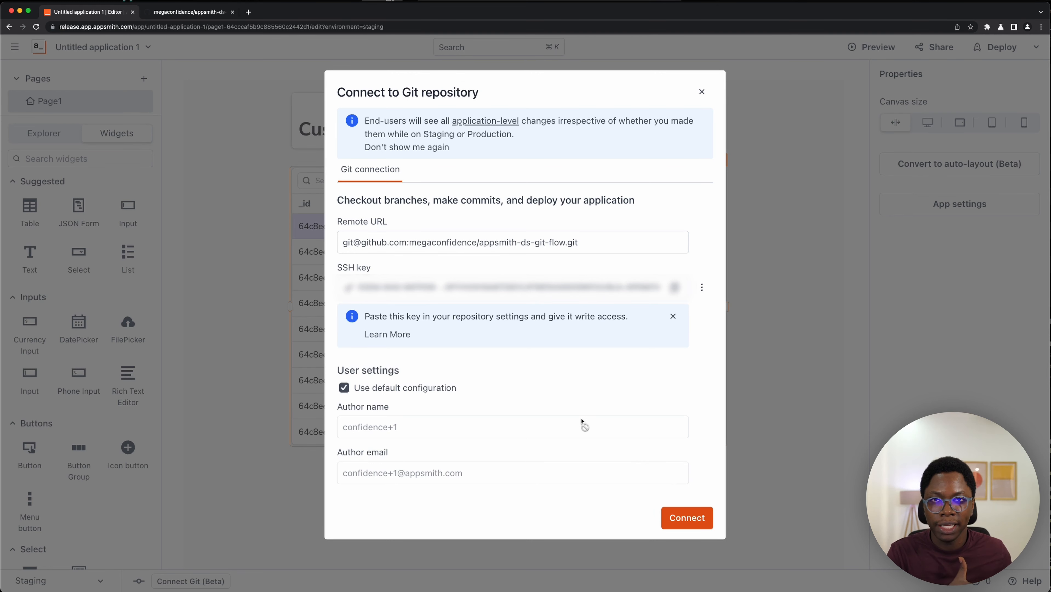
- Copy the generated SSH key and open a new deploy key form in the repository's settings
left_click(674, 288)
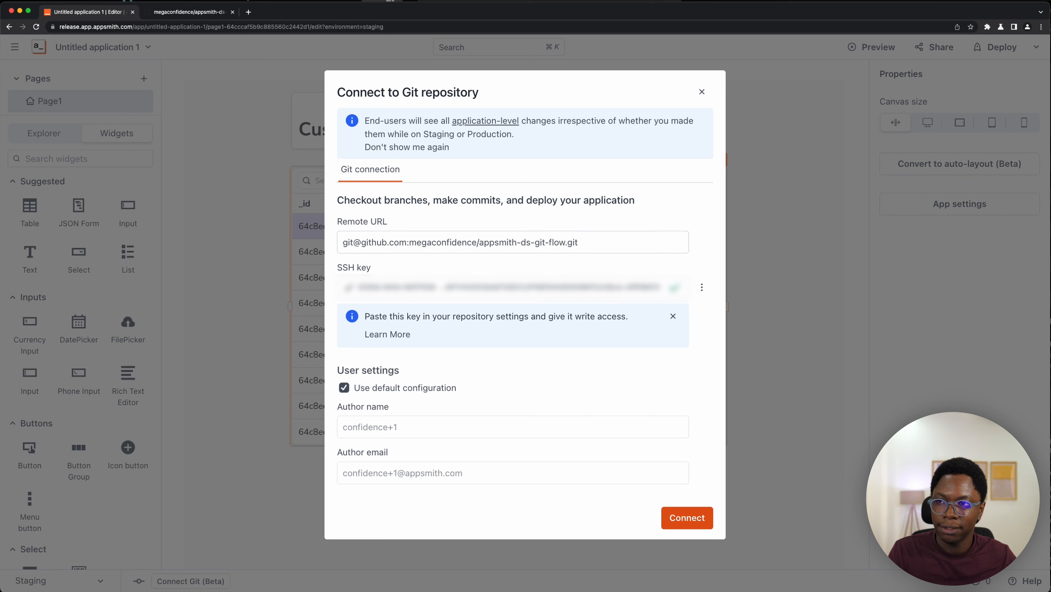
left_click(163, 15)
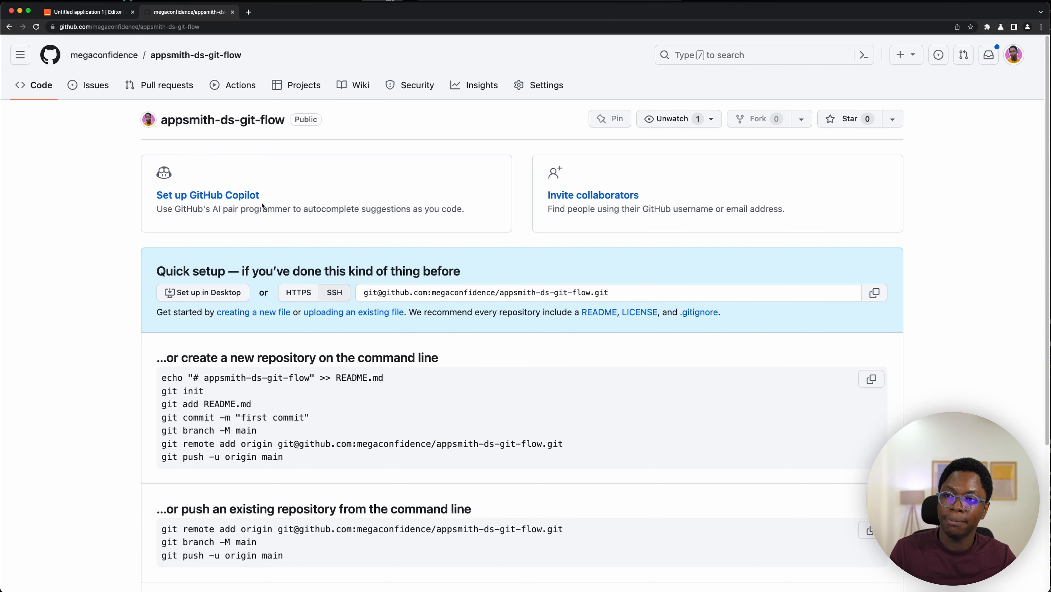
left_click(538, 85)
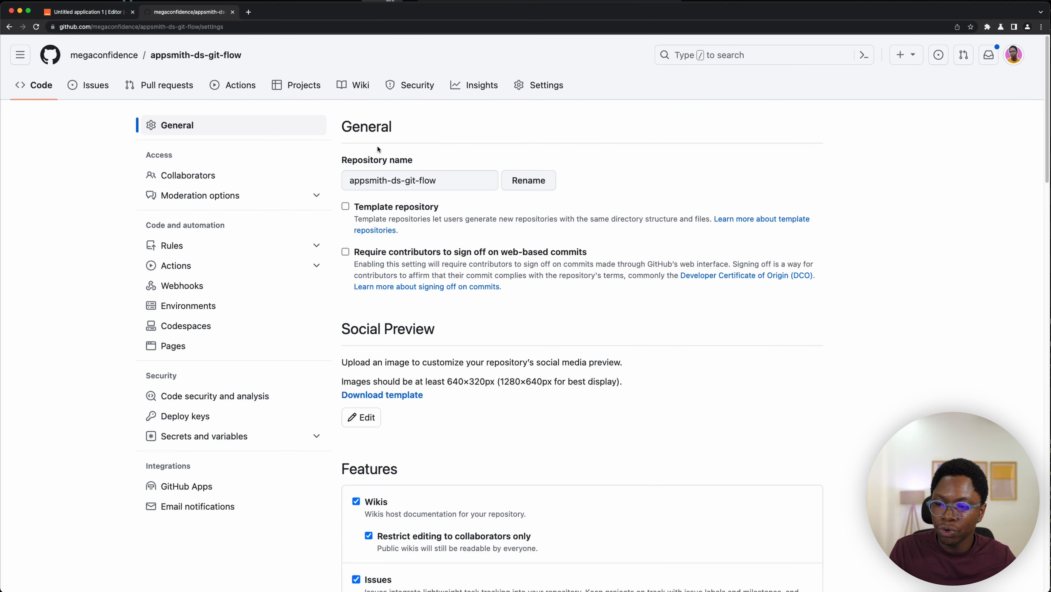
left_click(204, 417)
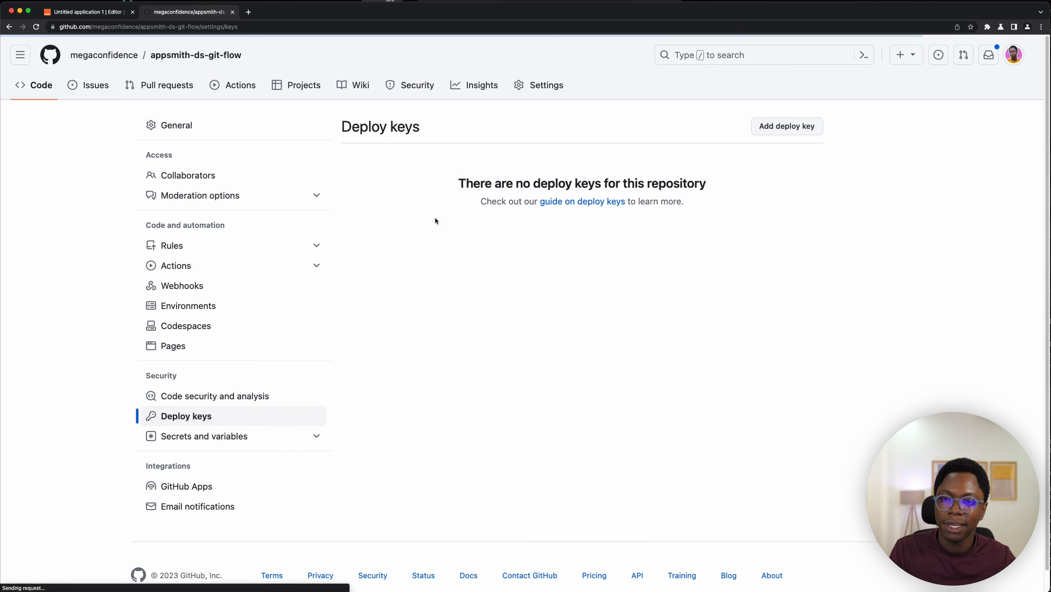
left_click(786, 126)
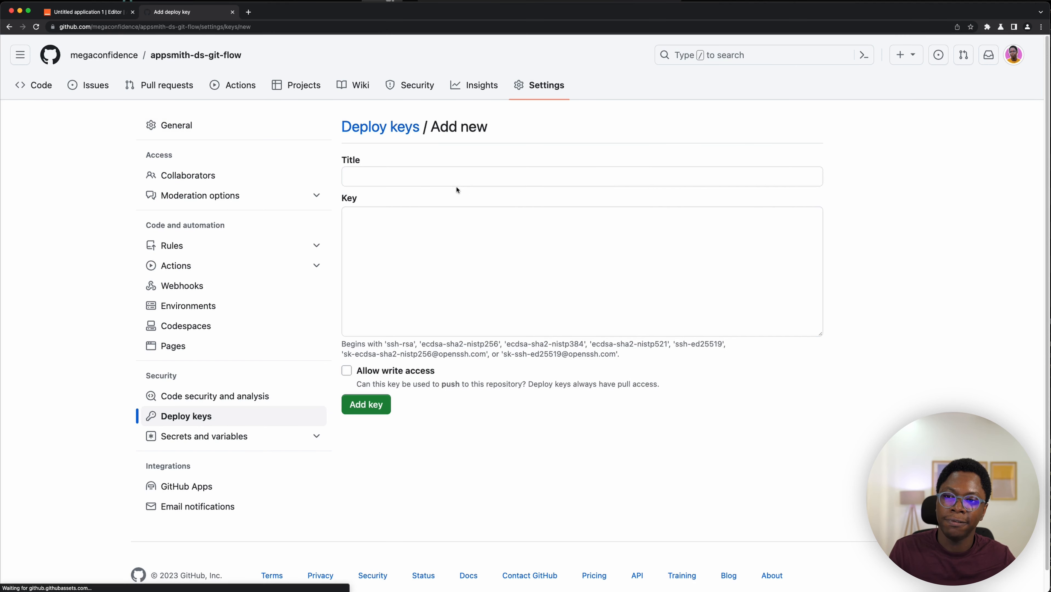
- Add a deploy key titled appsmith-deploy-key, pasting the SSH key into the key field and allowing write access
left_click(445, 178)
type("appsmith-deploy-key")
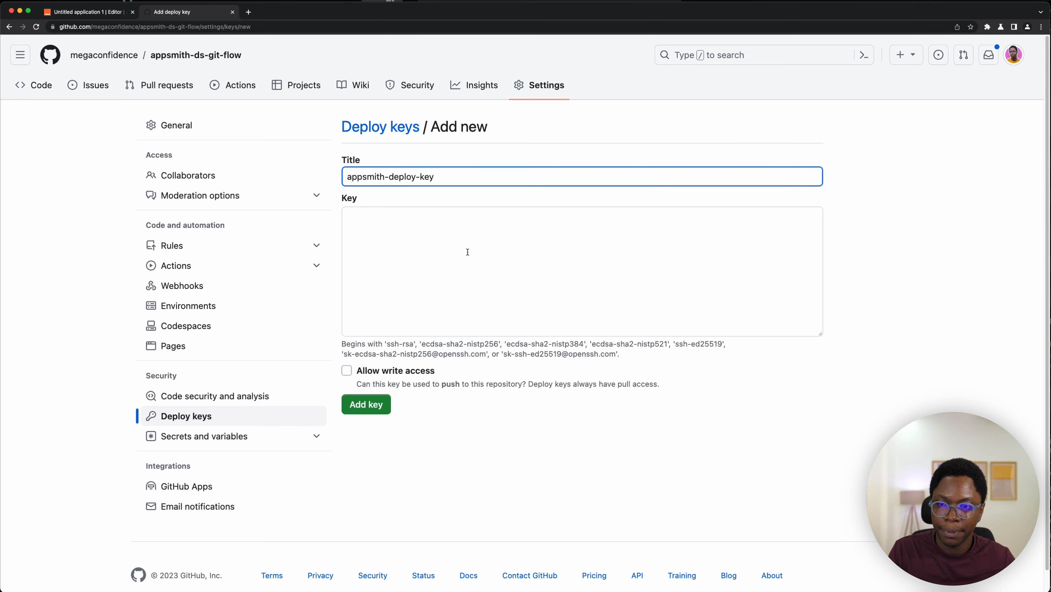
left_click(467, 252)
key("super+v")
left_click(346, 370)
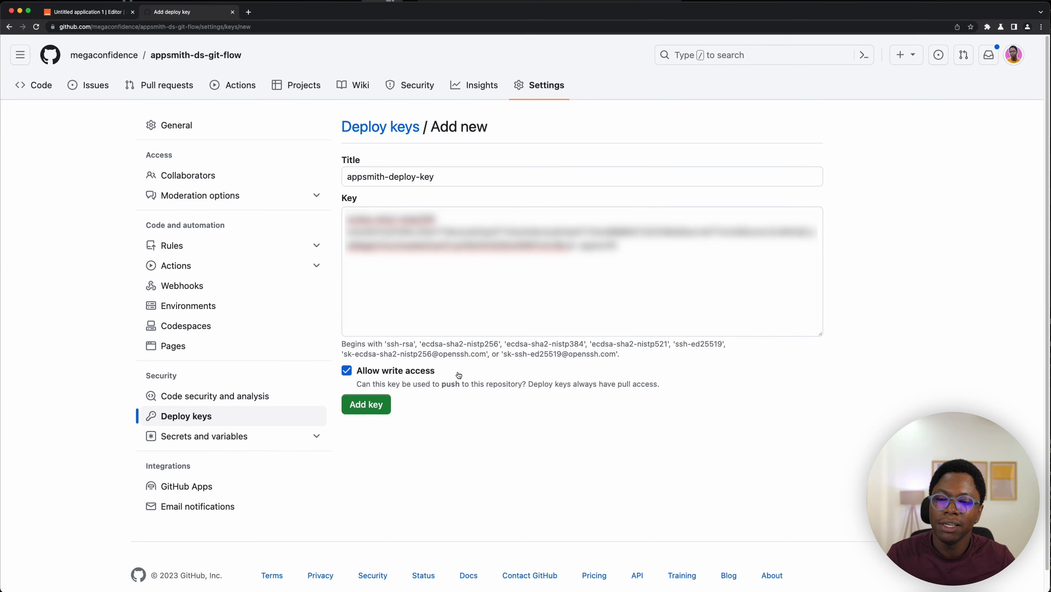
left_click(384, 406)
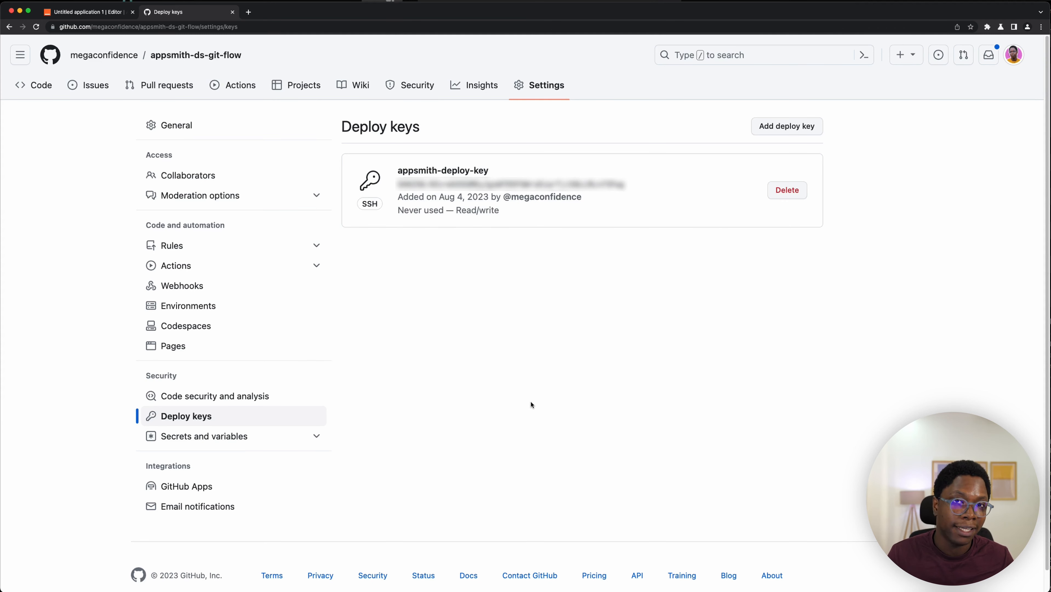
- Keep the default author configuration and connect the application to the Git repository
left_click(97, 12)
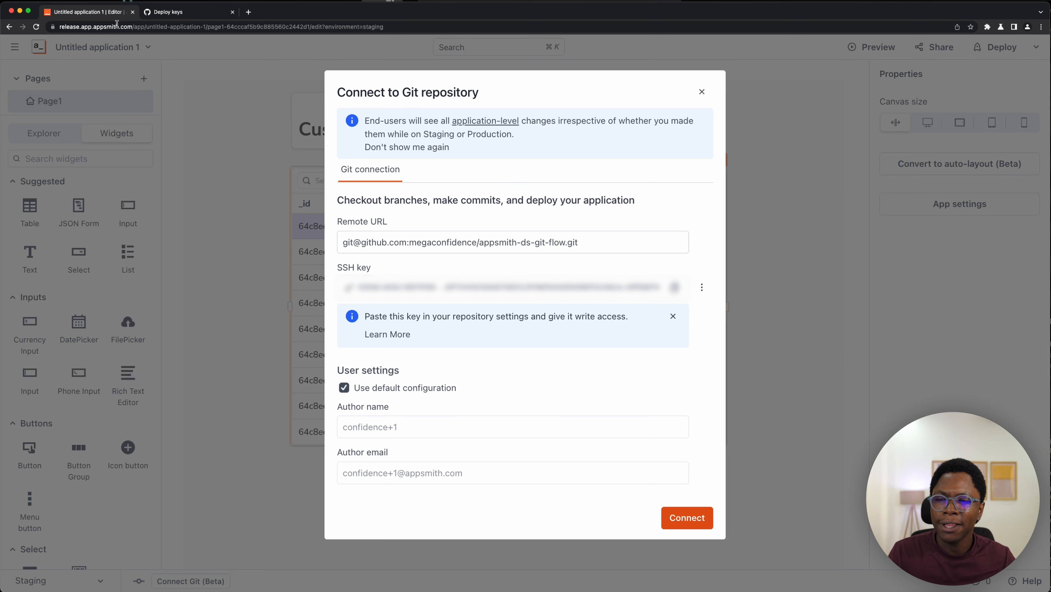
left_click(344, 390)
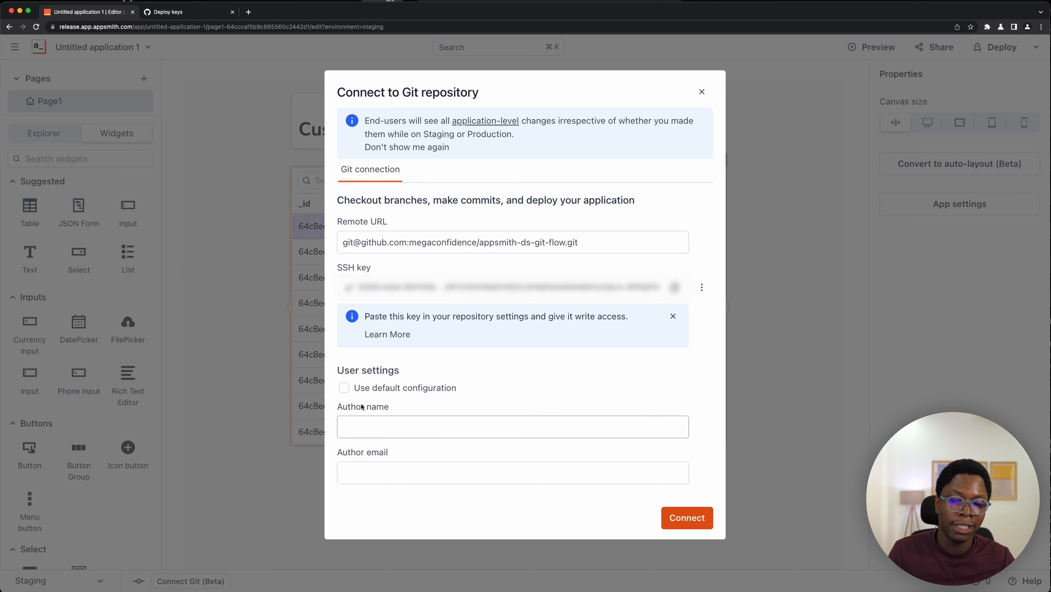
left_click(344, 388)
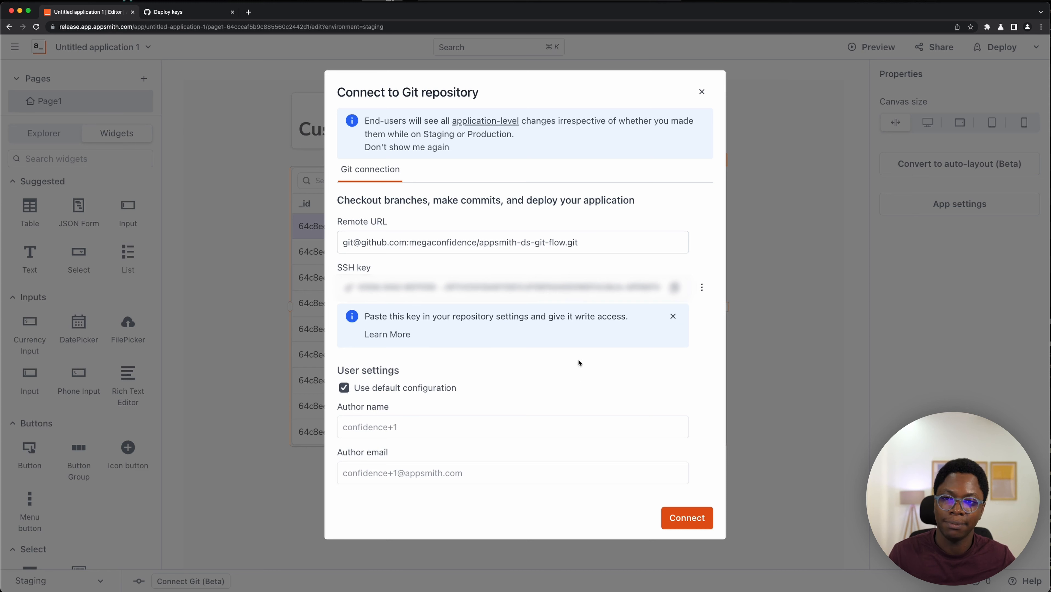
left_click(685, 523)
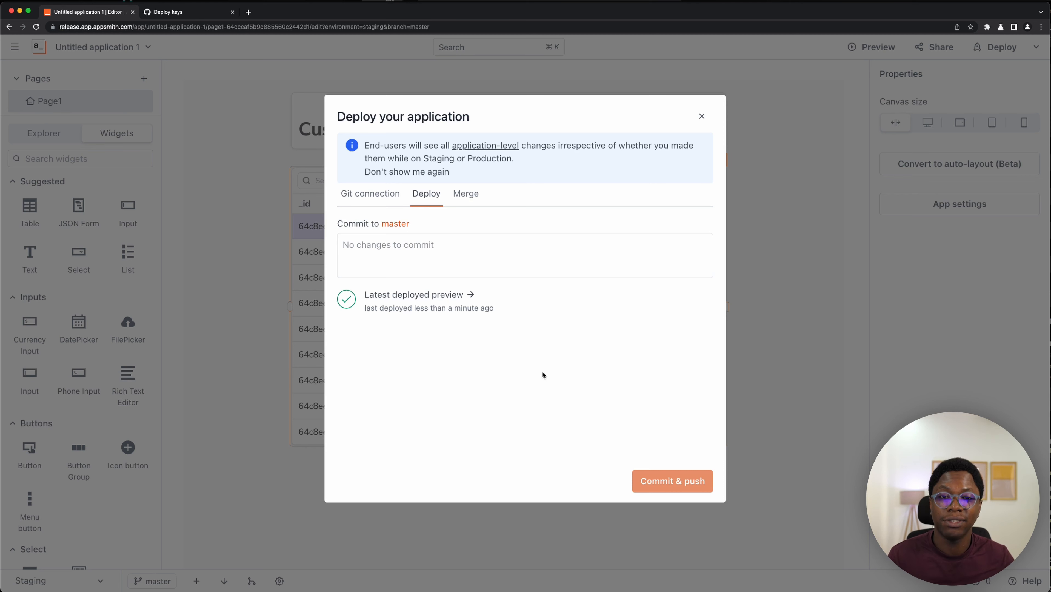
- Review the repository's committed files and README on its code page
left_click(167, 11)
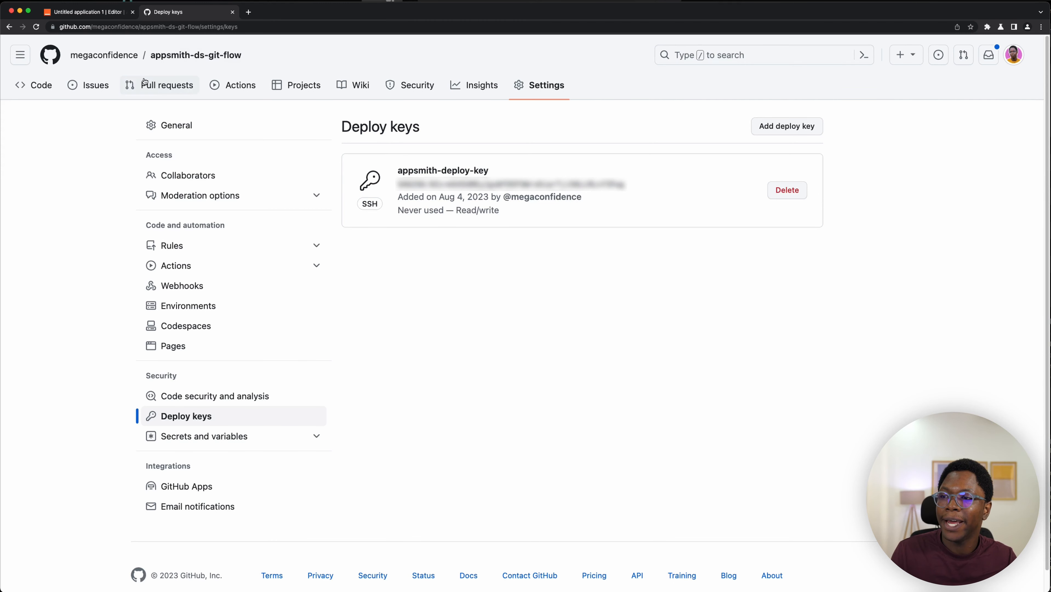
left_click(41, 86)
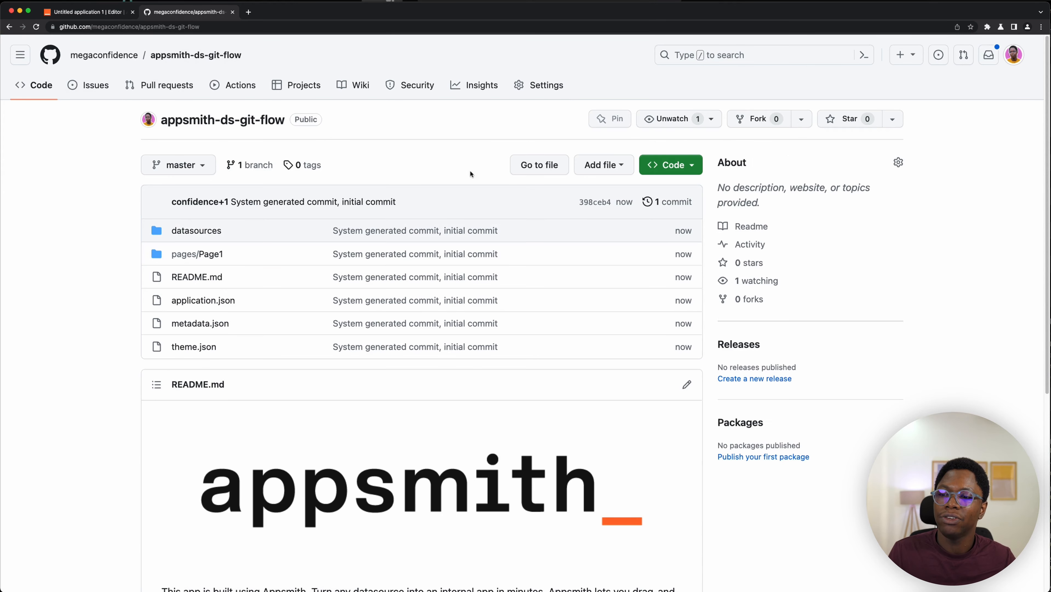
scroll(216, 248, "down", 4)
scroll(216, 248, "down", 4)
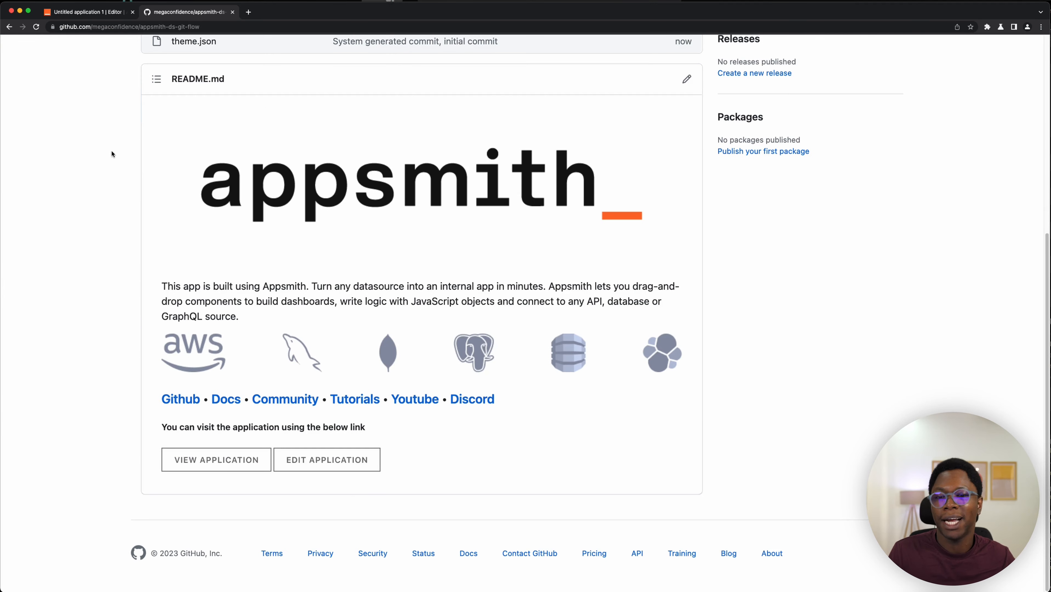
scroll(410, 246, "up", 8)
scroll(423, 240, "down", 5)
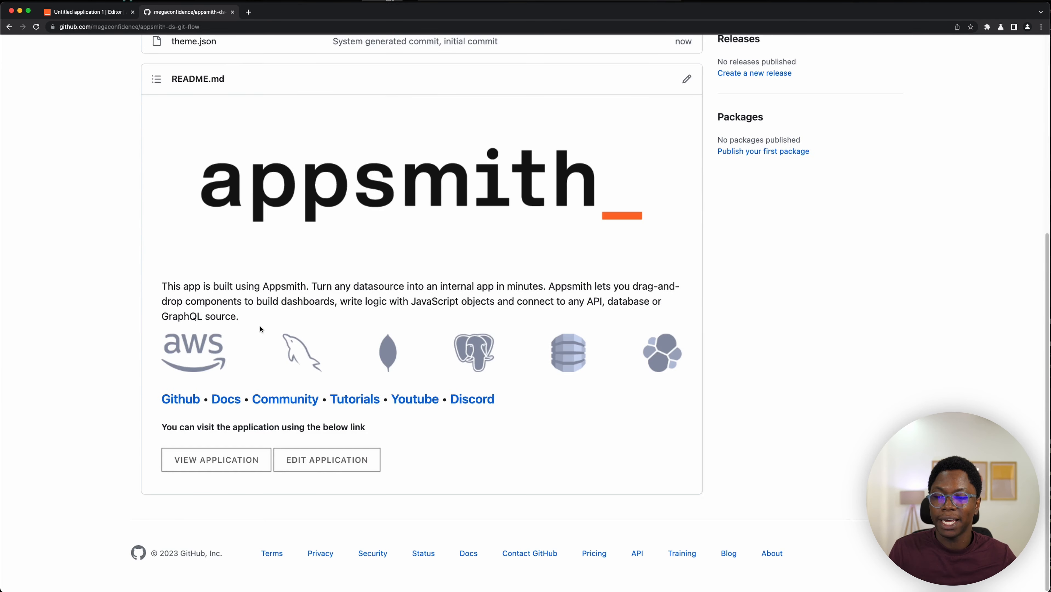
left_click(333, 460)
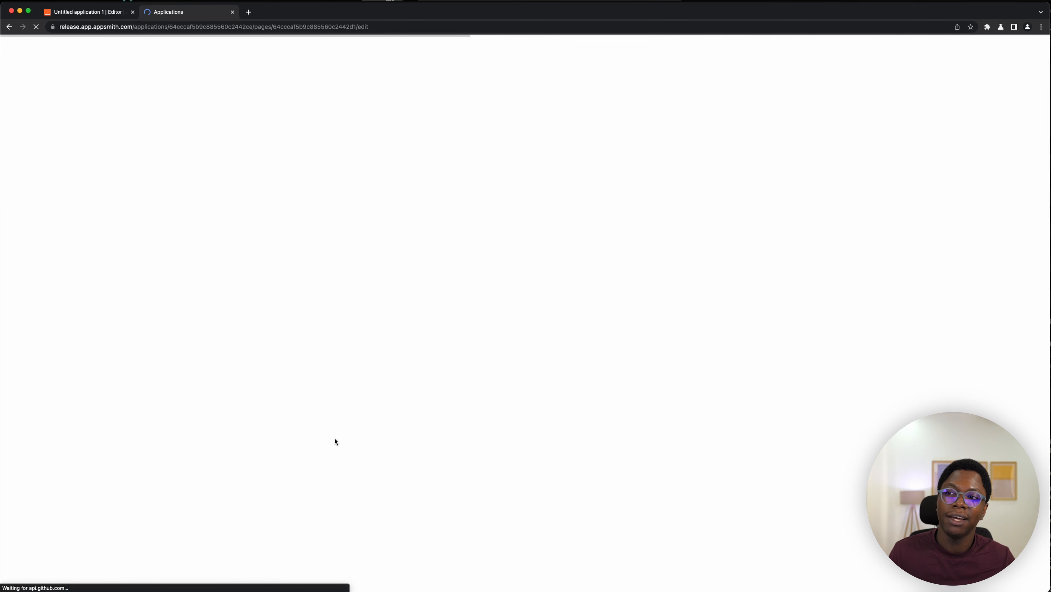
key("super+Left")
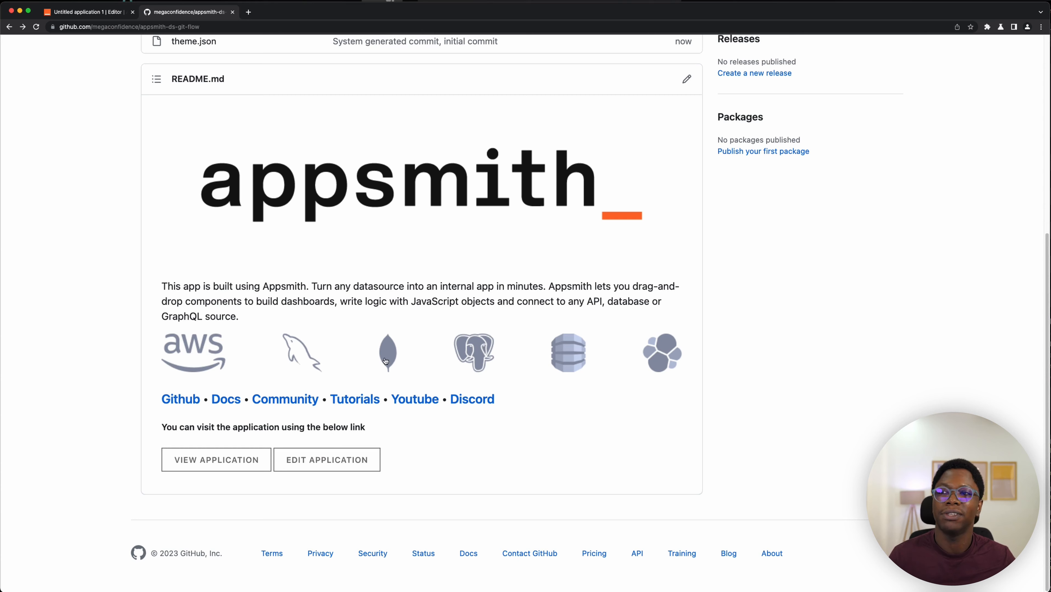
- Close the deploy dialog and create a new branch named feat/update from master
left_click(75, 11)
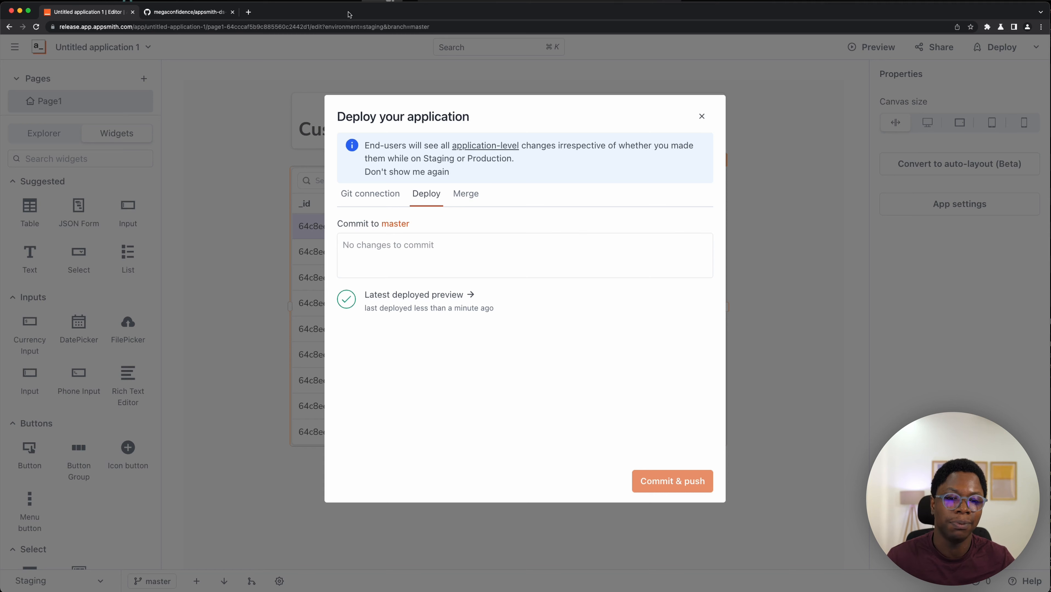
left_click(702, 116)
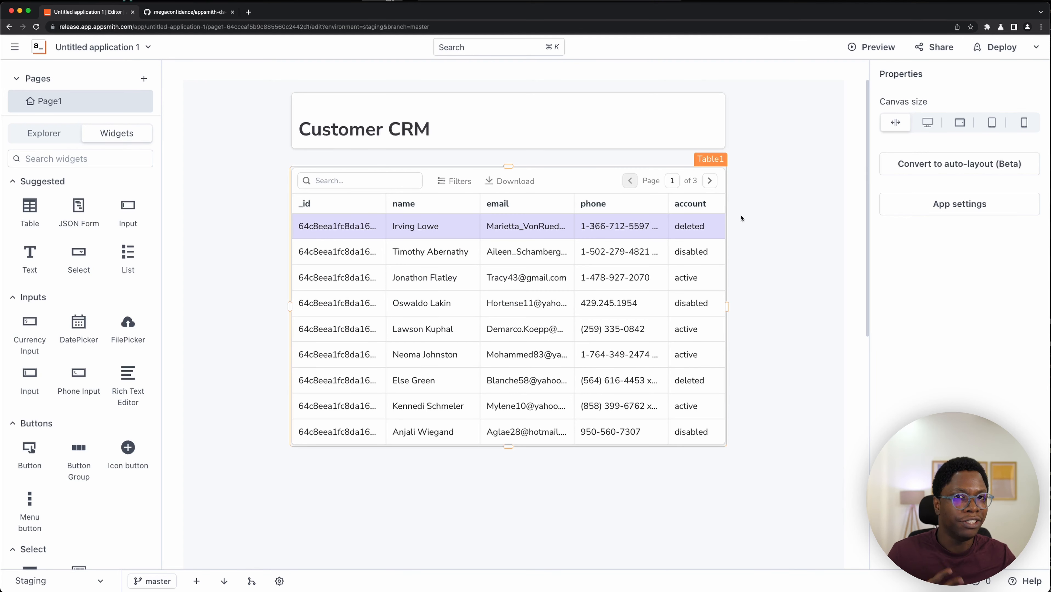
left_click(162, 579)
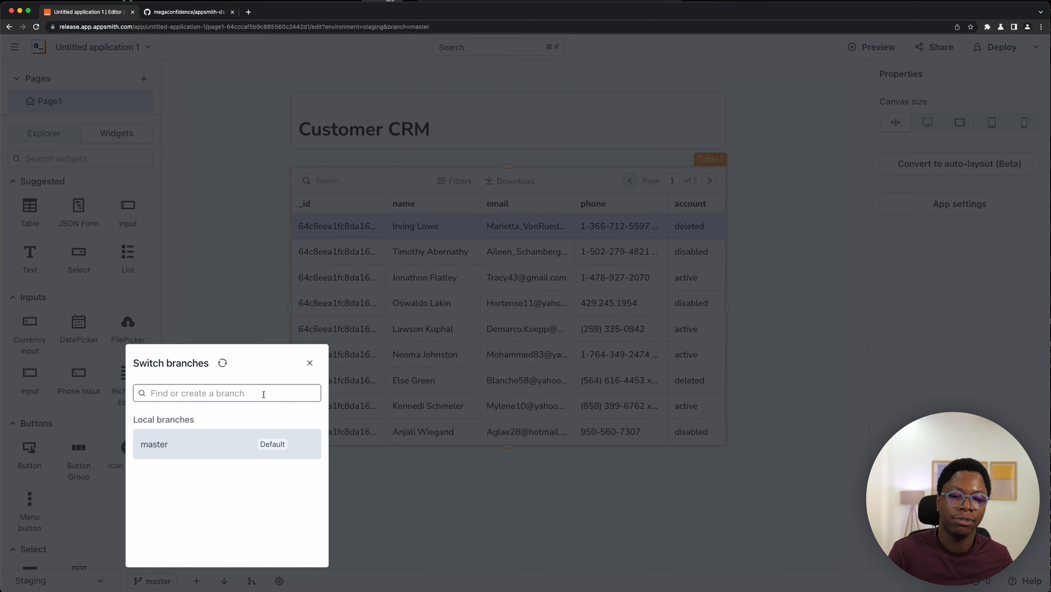
type("fea")
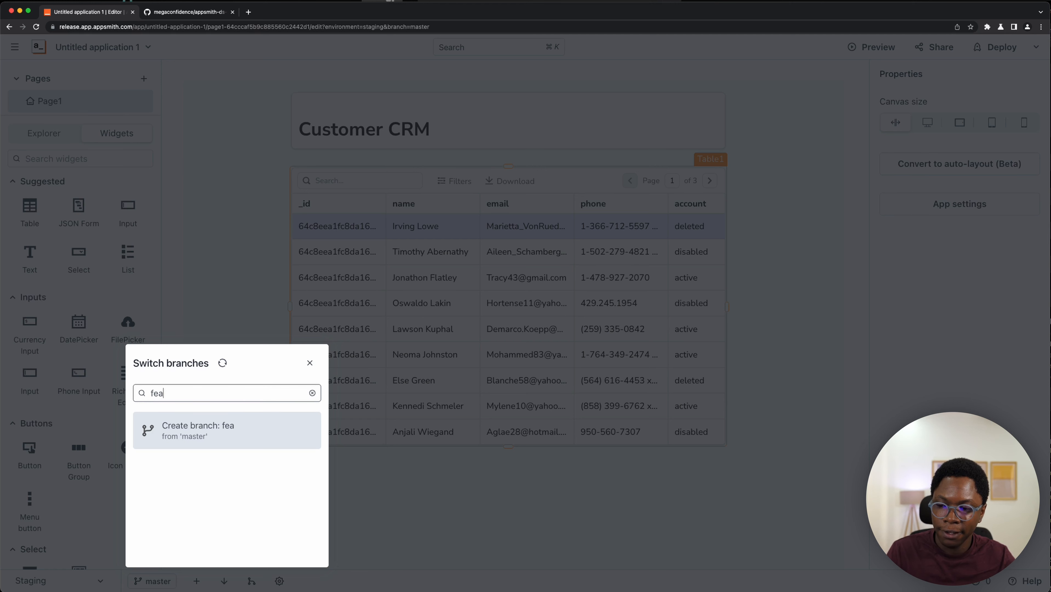
type("t/update")
left_click(237, 437)
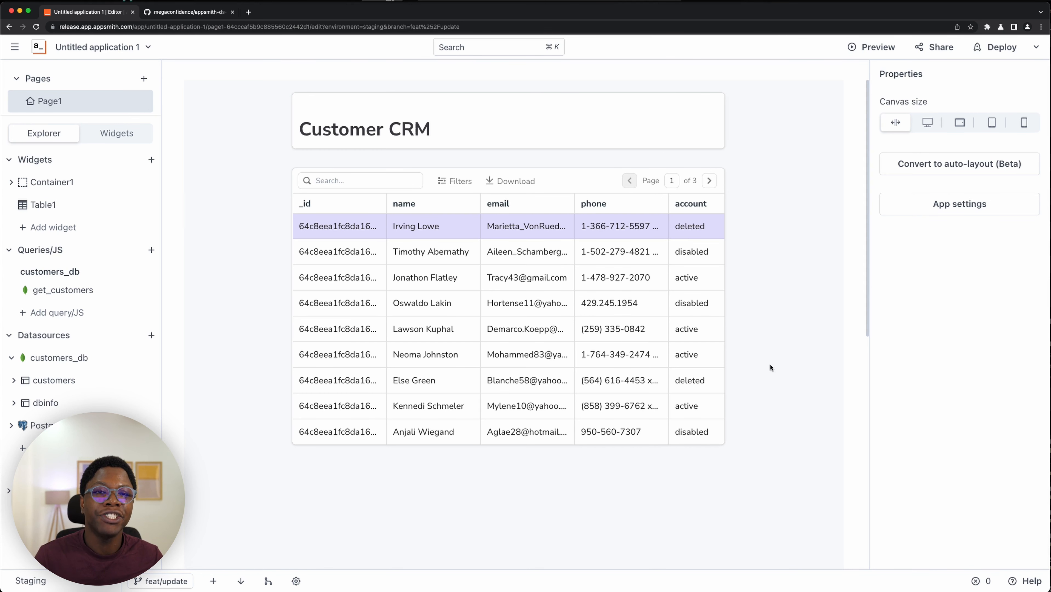
- Move the table widget left and add a JSON Form widget beside it on the canvas
left_click(680, 188)
left_click_drag(563, 180, 485, 183)
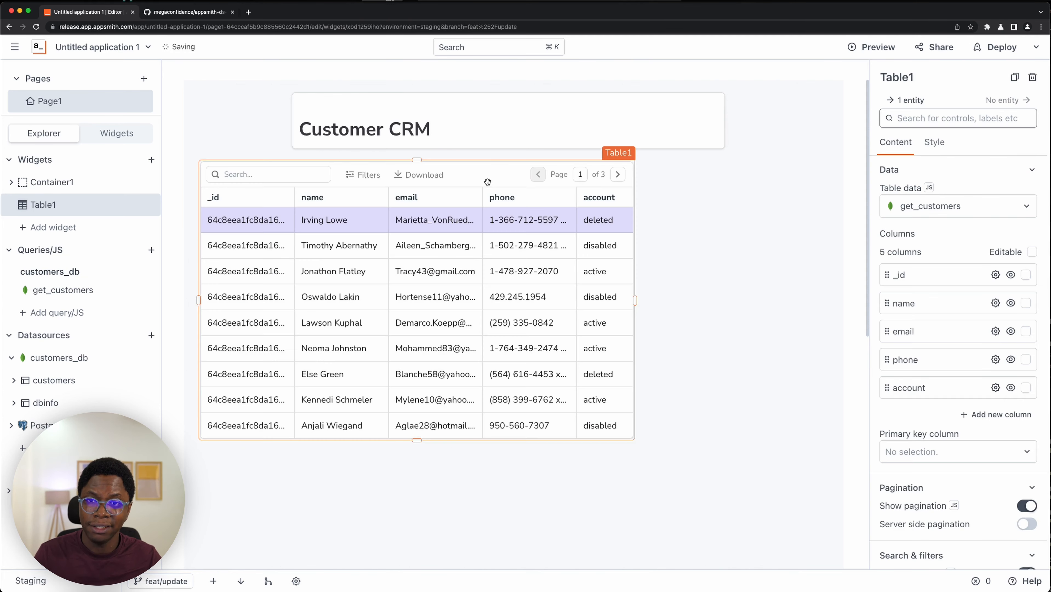
left_click(114, 133)
type("js")
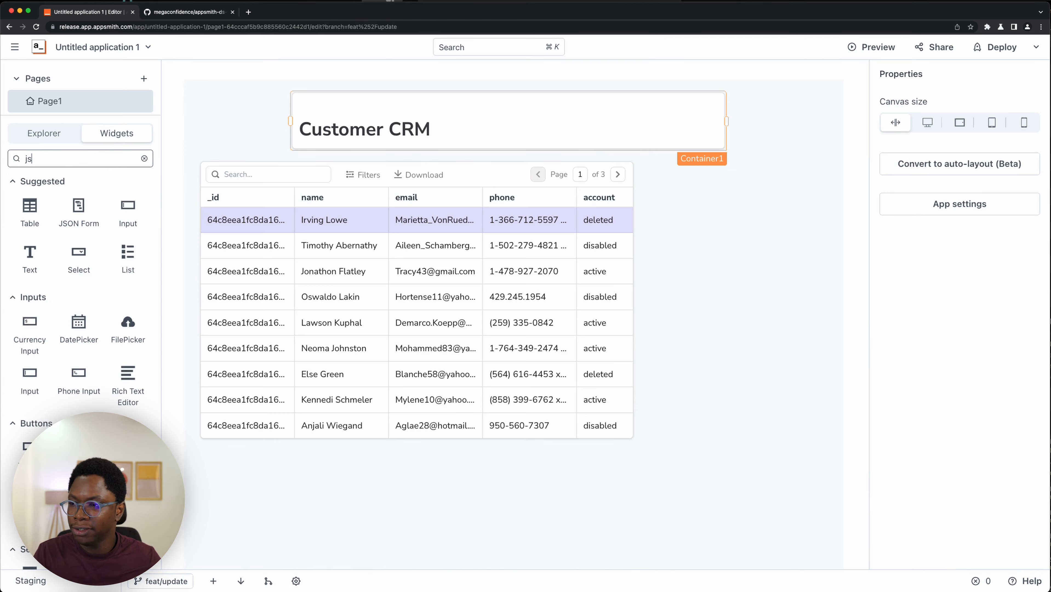
left_click_drag(446, 205, 835, 176)
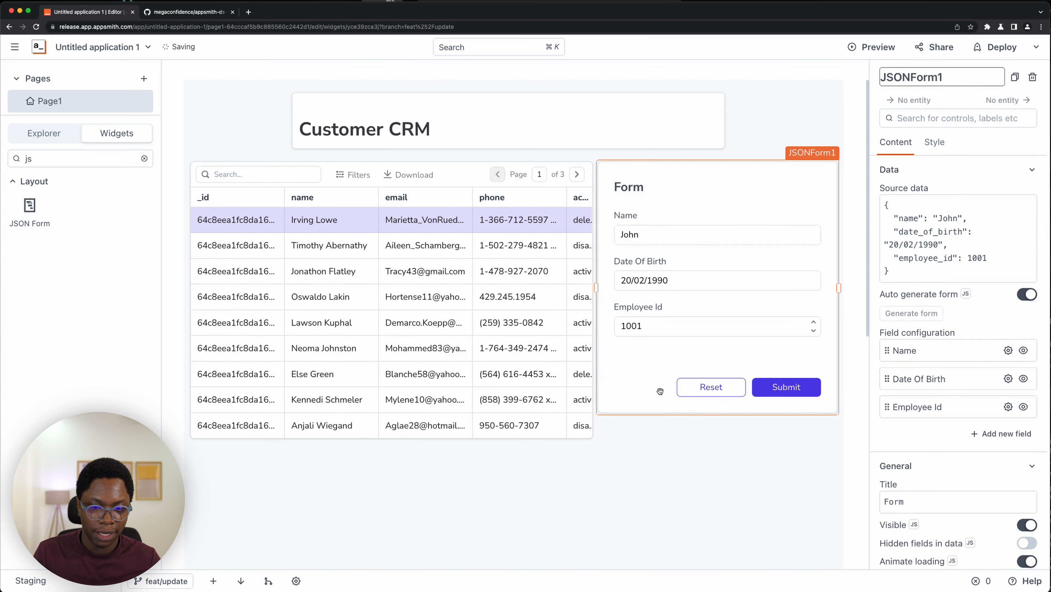
- Bind the JSON form's source data to {{Table1.selectedRow}}
left_click(973, 230)
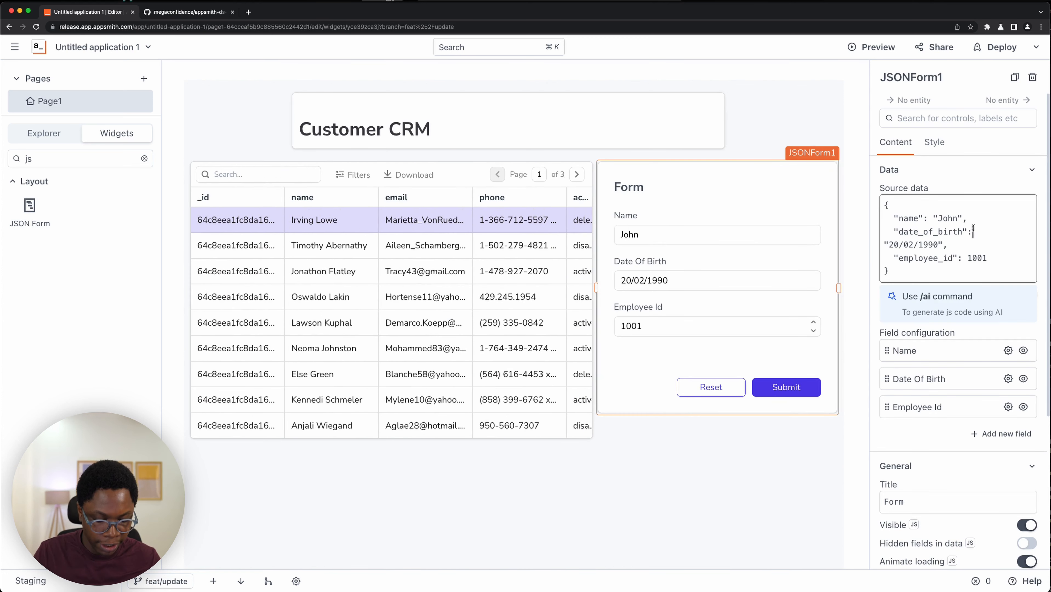
key("super+a")
type("{{T")
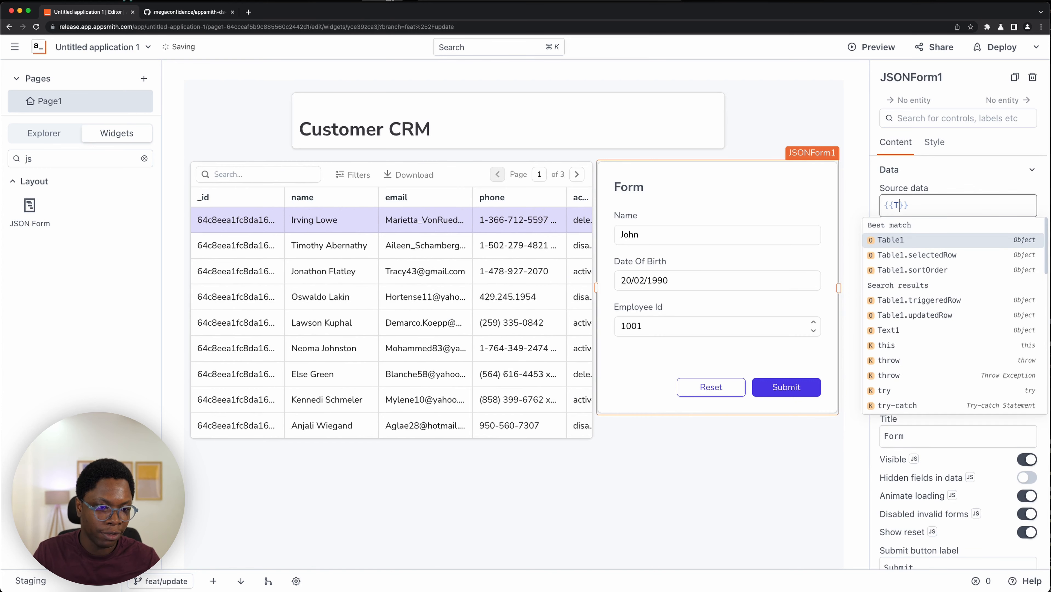
key("Down")
key("Return")
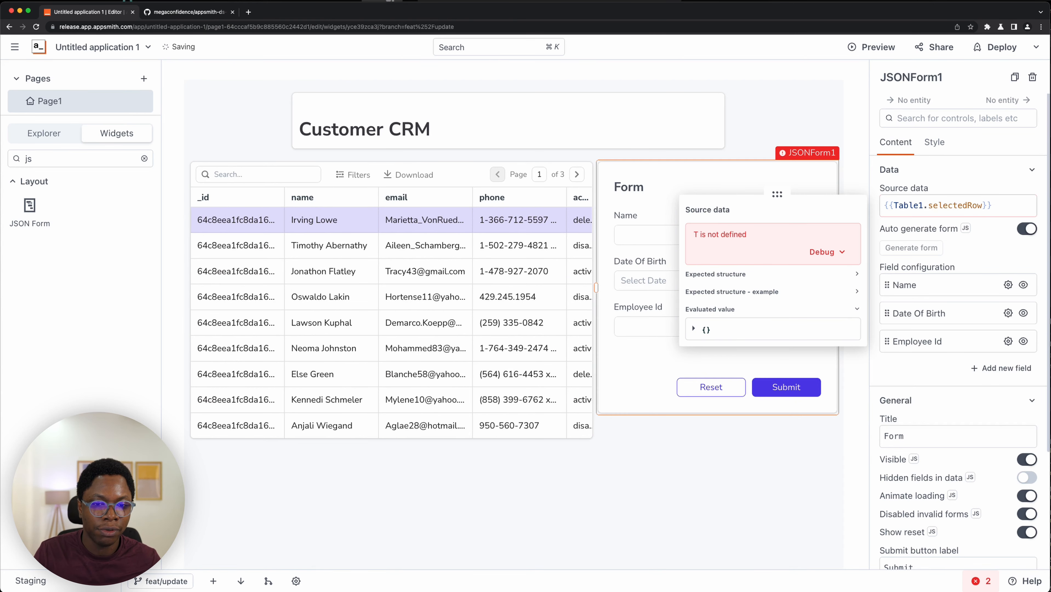
- Hide the form's Id field and reorder the fields to Id, Name, Email, Phone, Account
left_click(1023, 341)
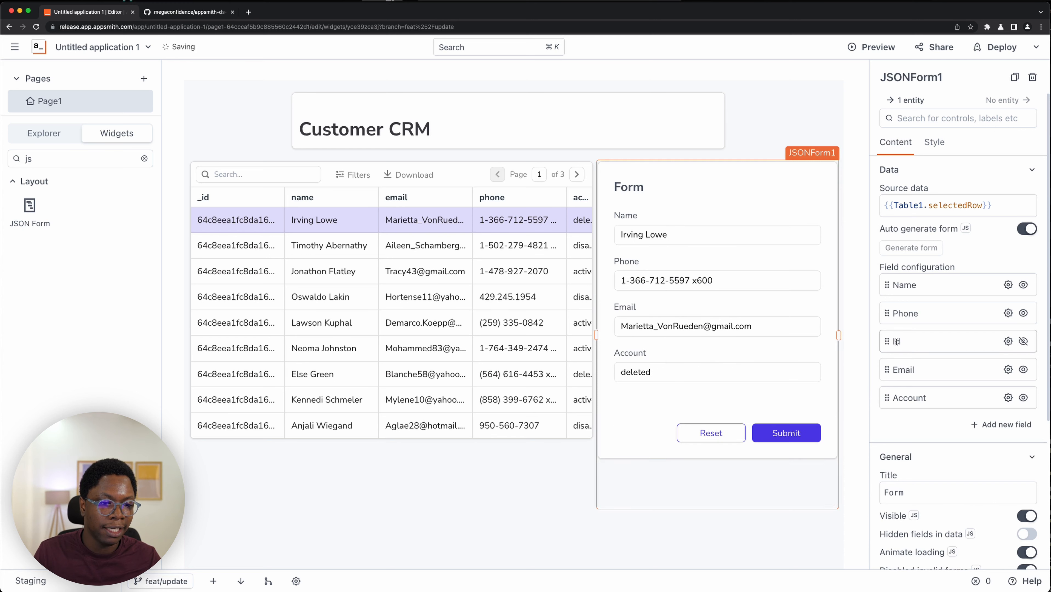
left_click_drag(887, 341, 886, 279)
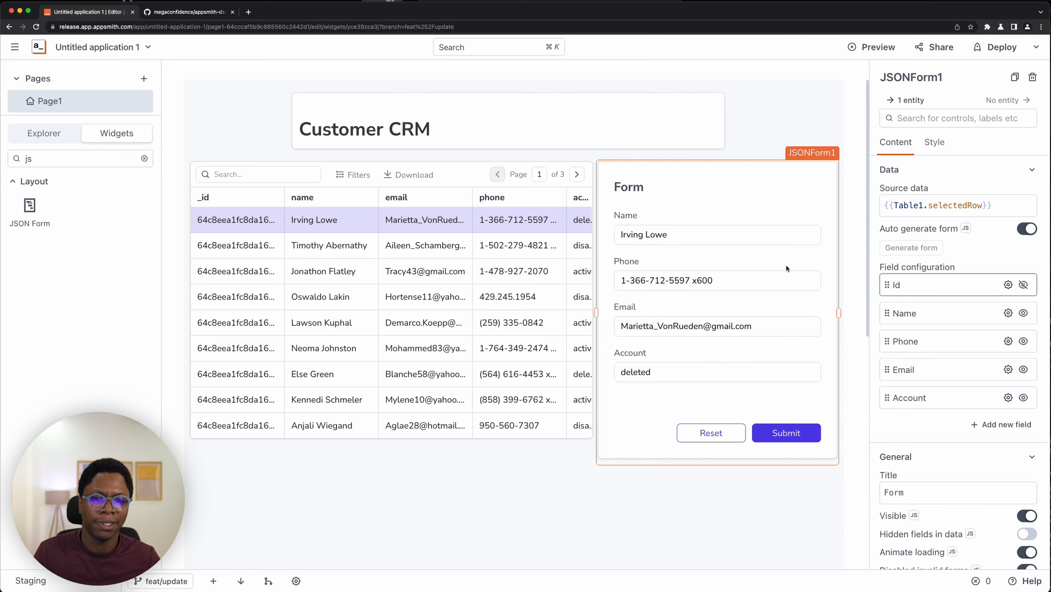
left_click(886, 373)
left_click_drag(886, 373, 886, 341)
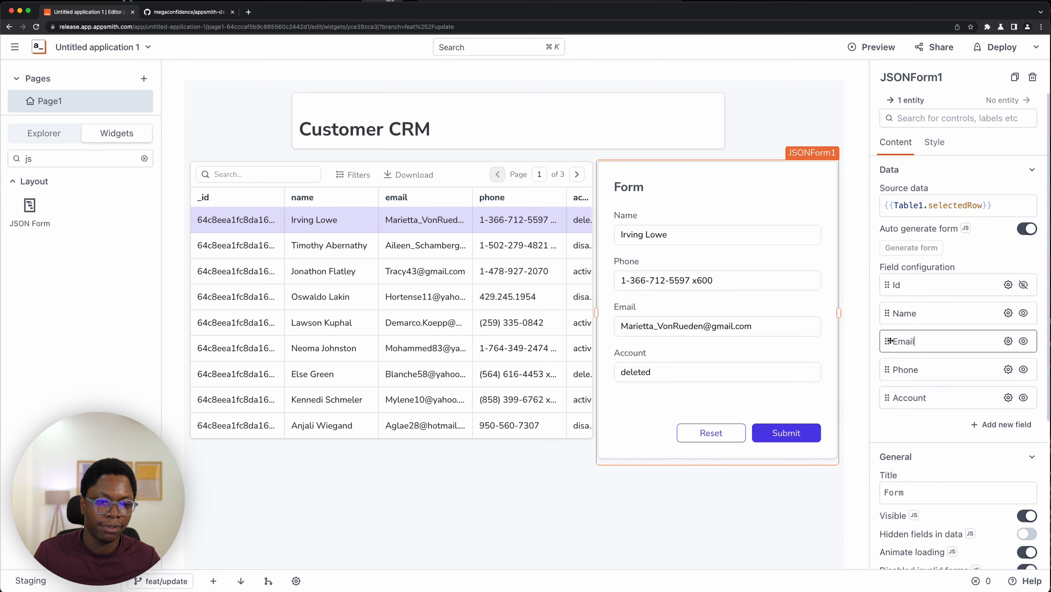
- Lengthen the table, stretch the header container across the canvas width and move the title text down inside it
left_click_drag(391, 440, 391, 458)
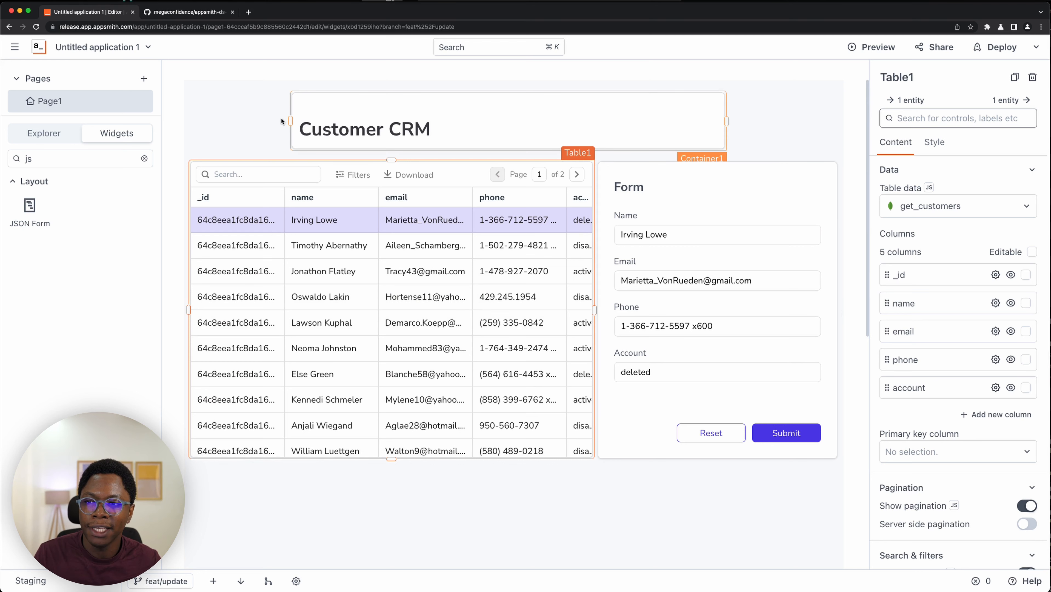
left_click_drag(290, 121, 189, 128)
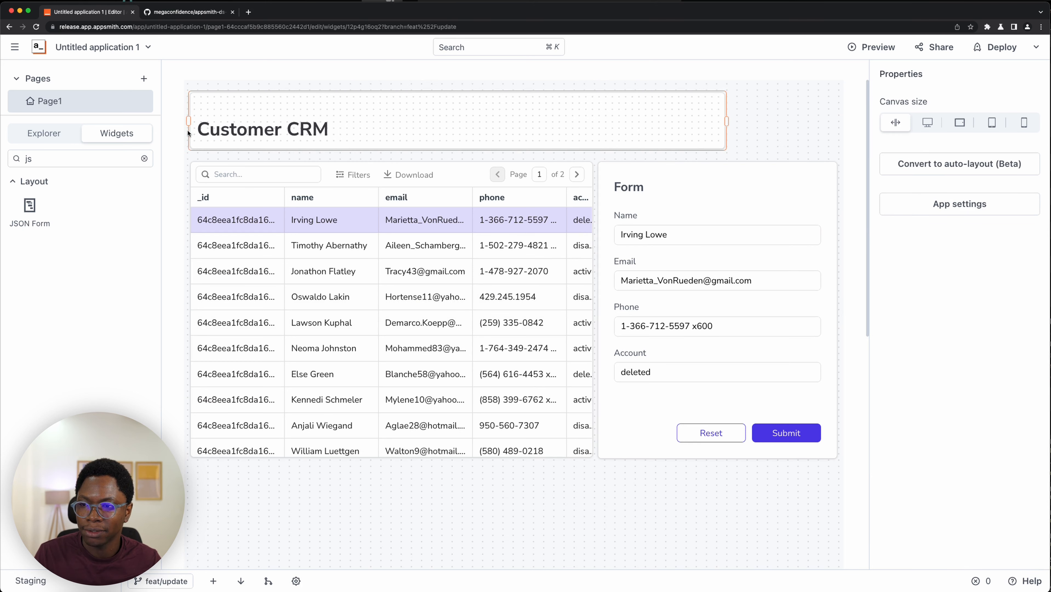
left_click_drag(767, 126, 838, 129)
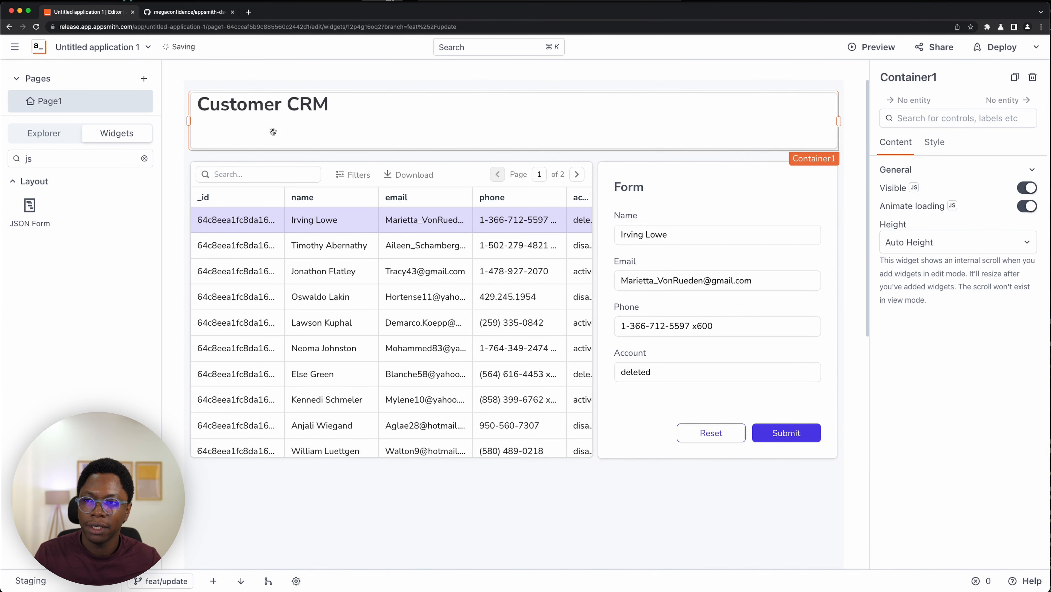
left_click(286, 108)
left_click_drag(286, 109, 286, 142)
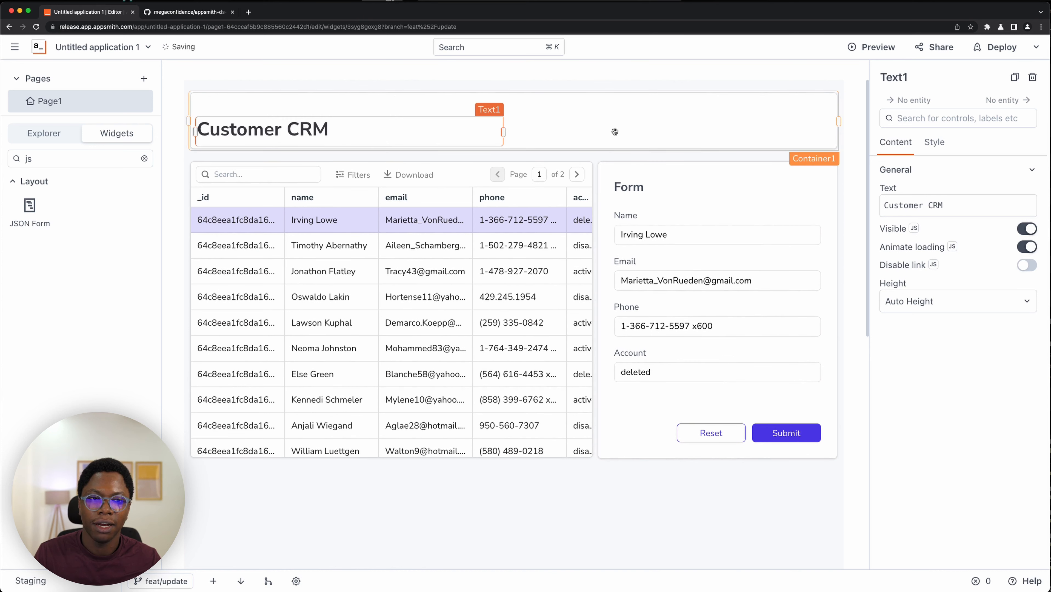
left_click(649, 130)
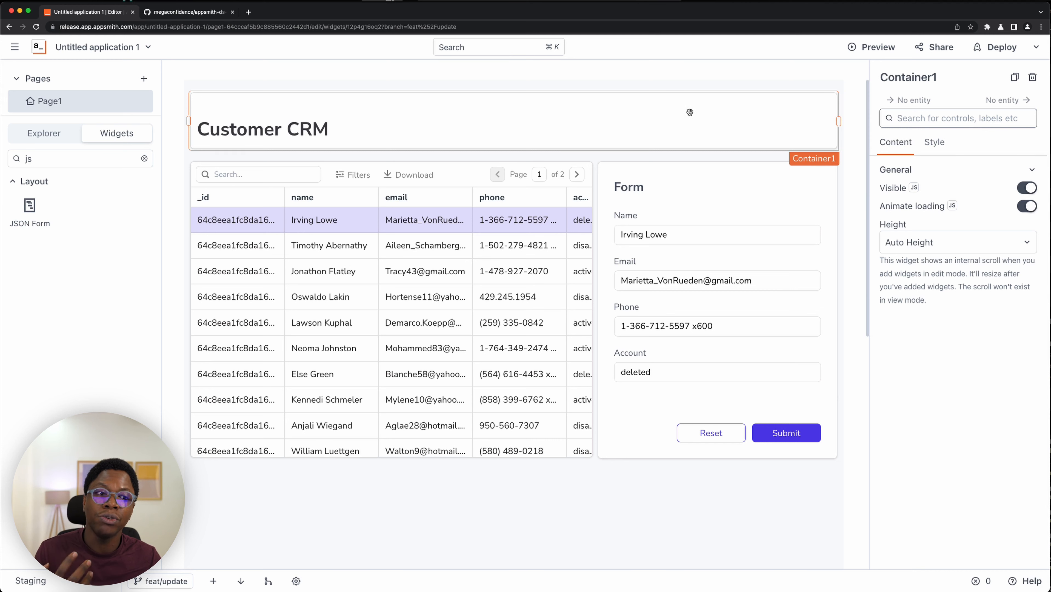
left_click(936, 143)
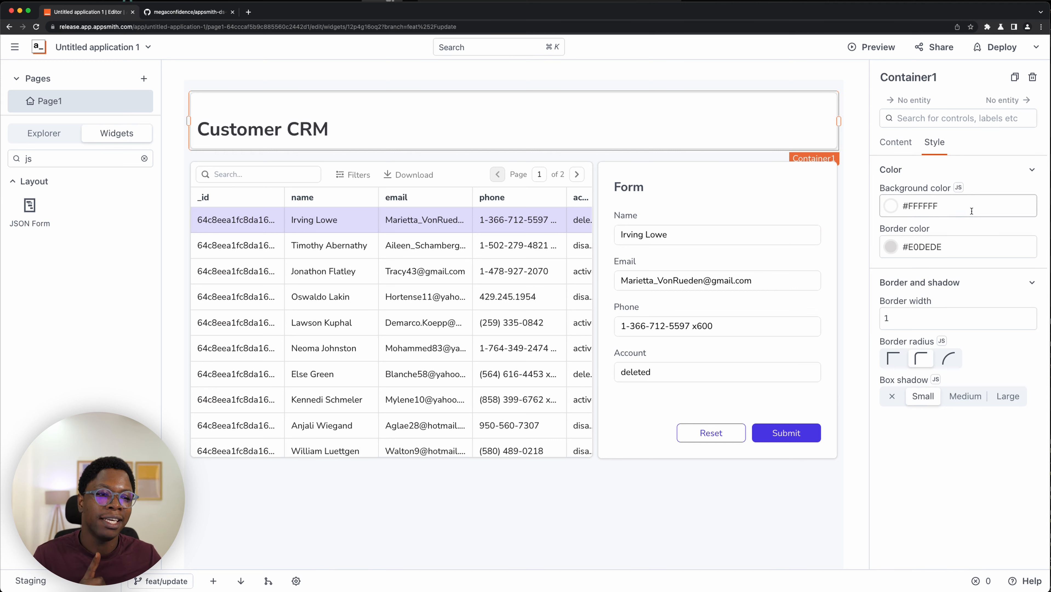
left_click(959, 191)
triple_click(939, 202)
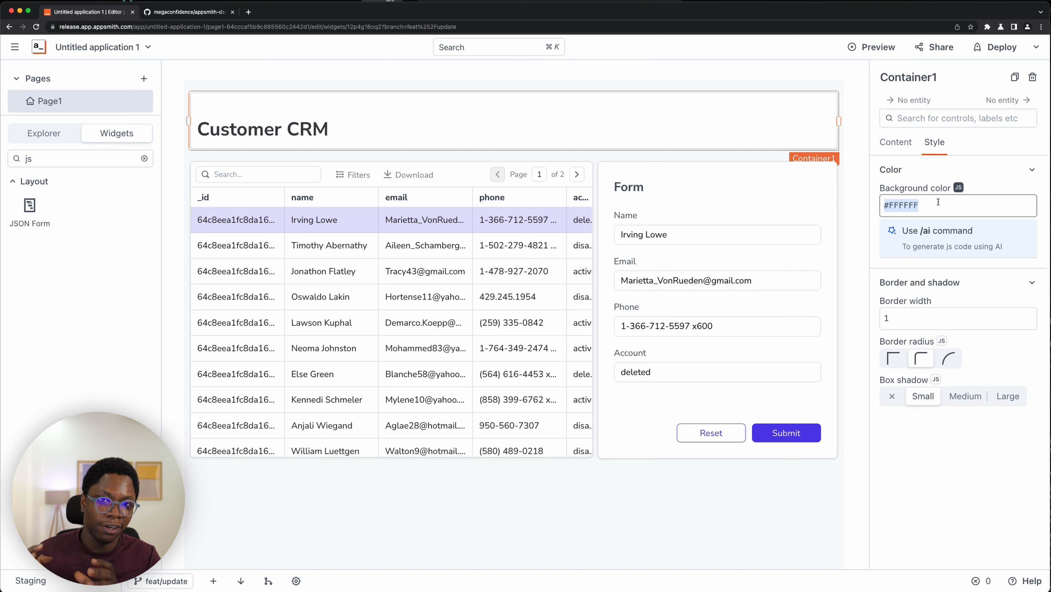
key("BackSpace")
type("url(")
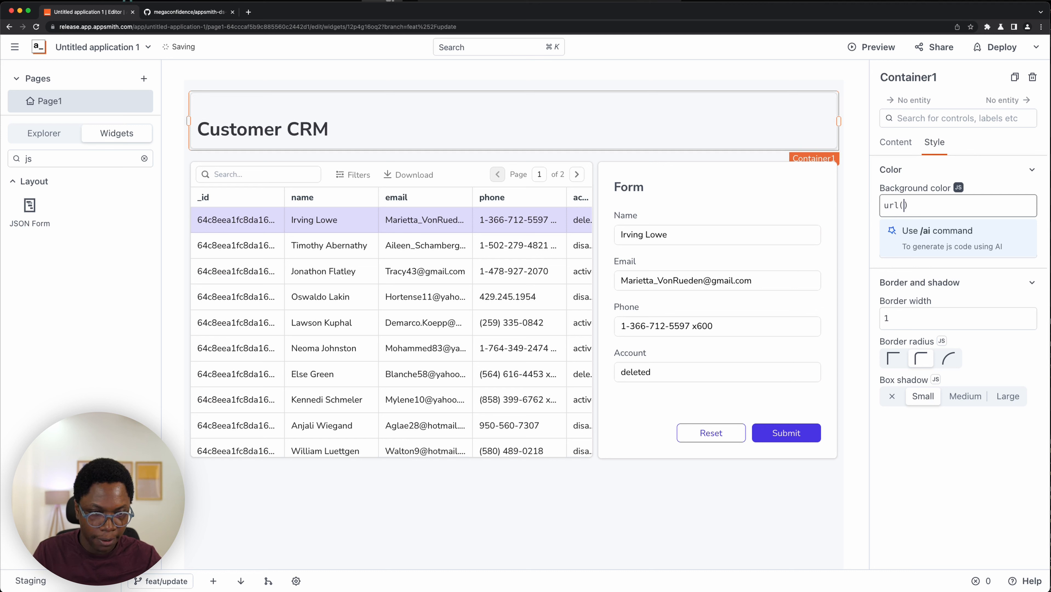
type("\"")
type("https://cdn.pixabay.com/photo/2023/06/14/17/55/nature-8063737_1280.jpg")
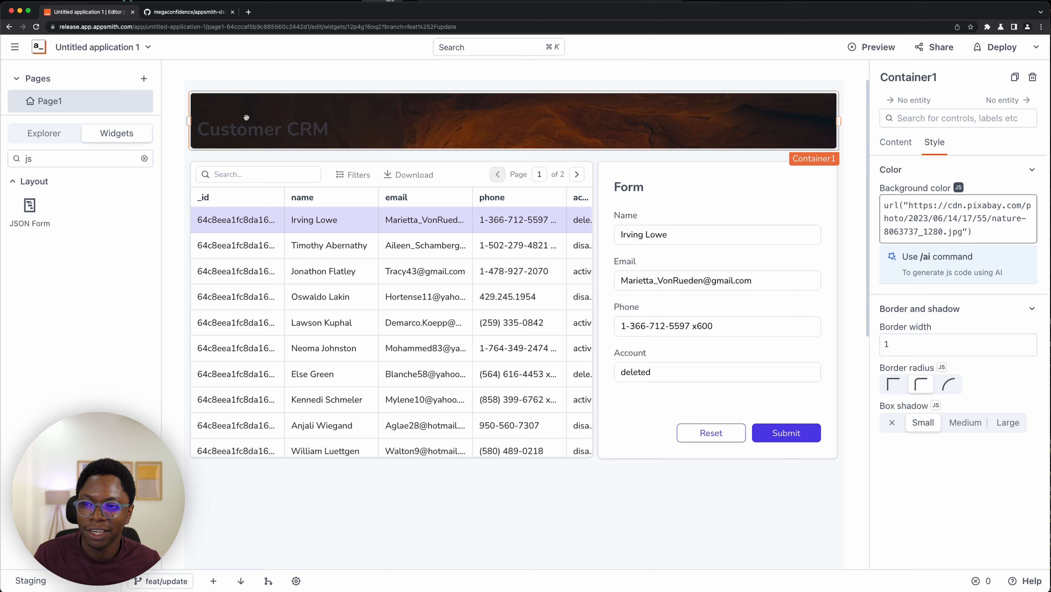
- Change the Customer CRM title's text colour to #fafafa
left_click(250, 135)
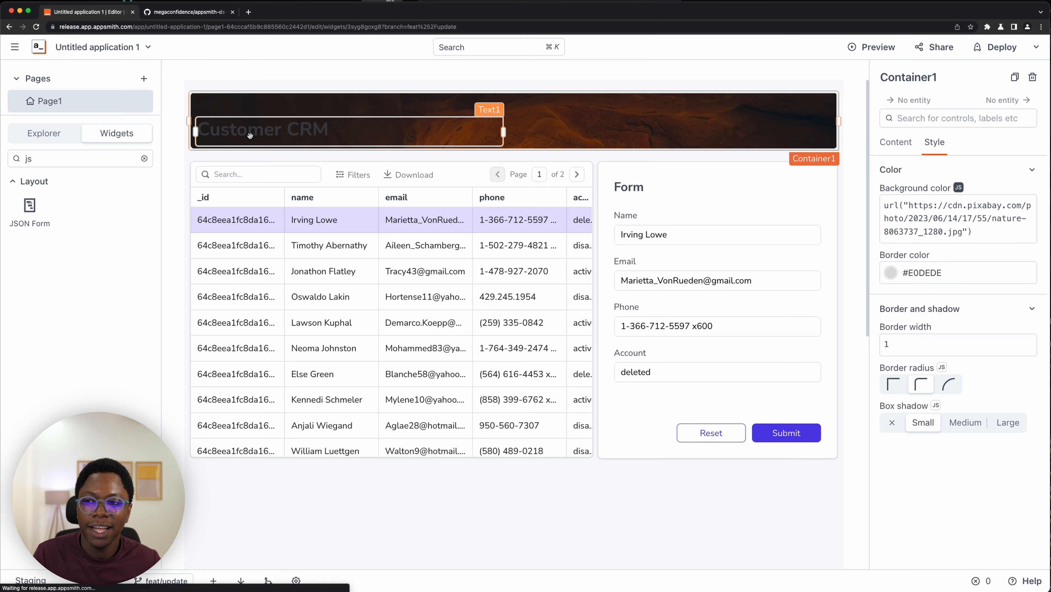
left_click(930, 149)
left_click(898, 324)
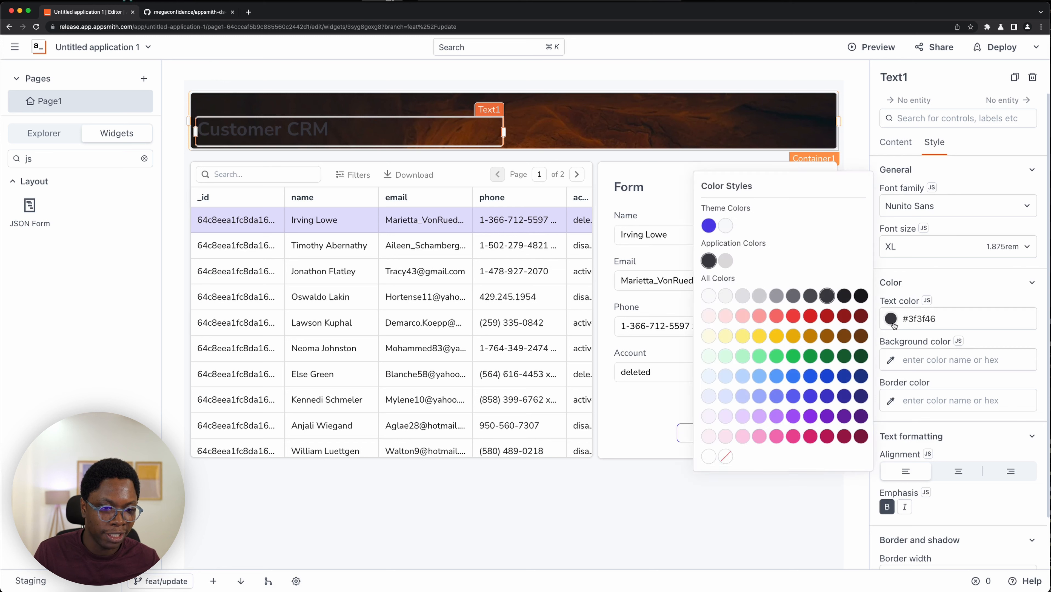
left_click(713, 297)
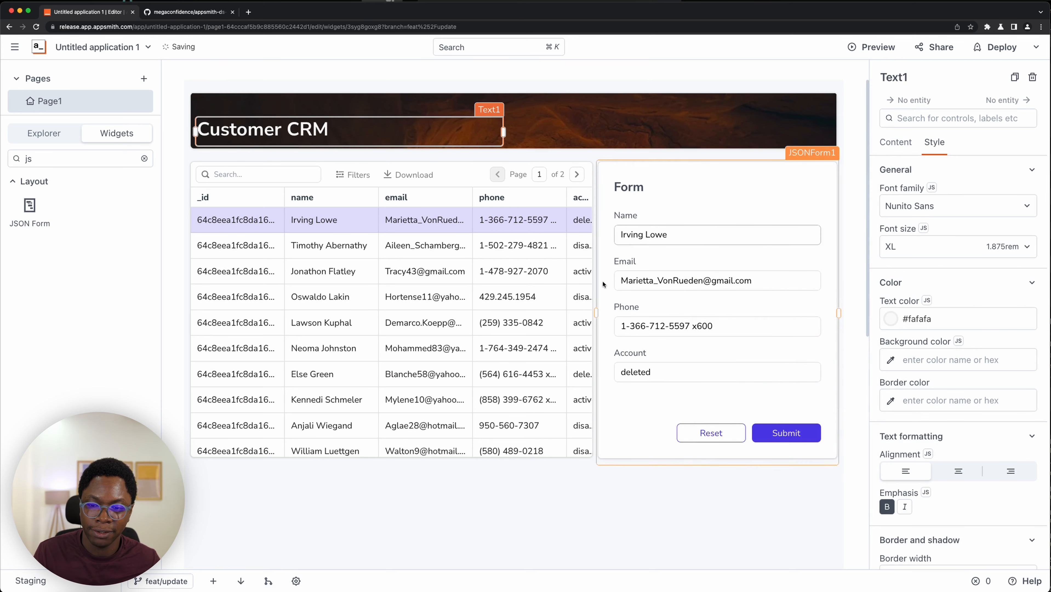
left_click(440, 487)
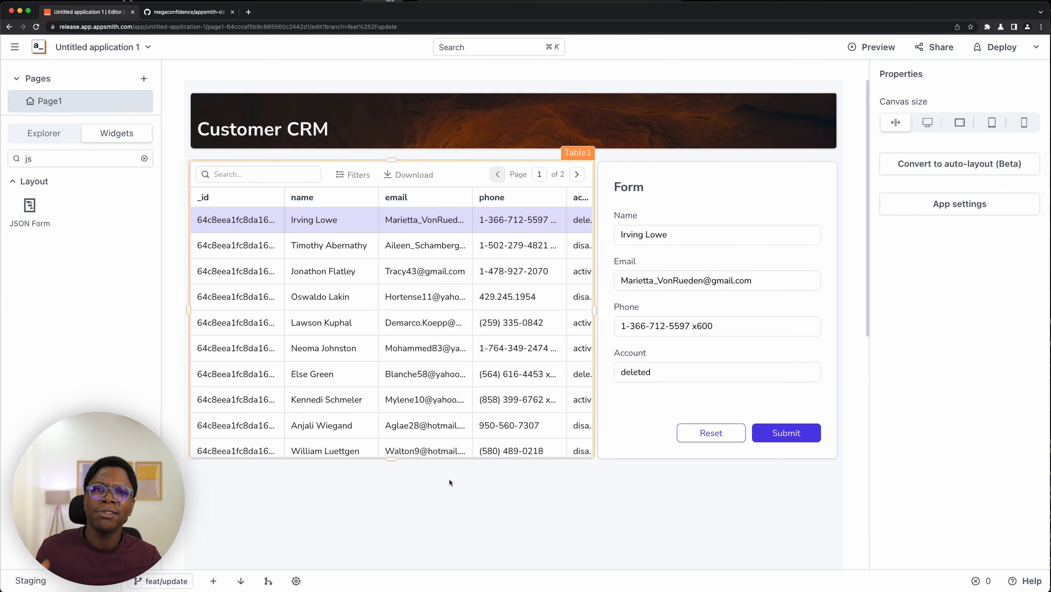
- Create a new query on the customers_db datasource and name it update_customer
left_click(669, 402)
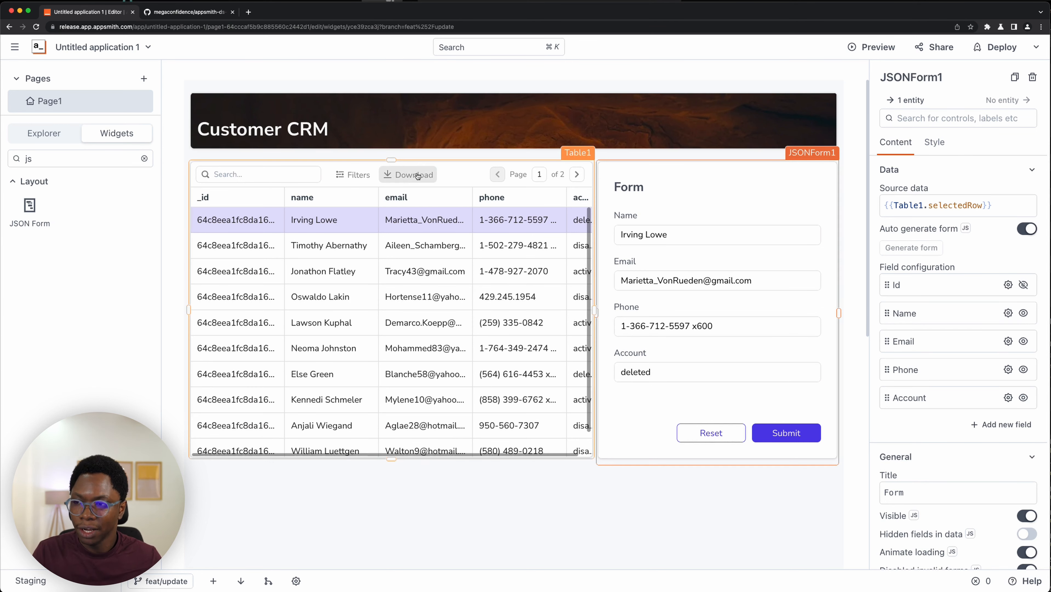
left_click(42, 133)
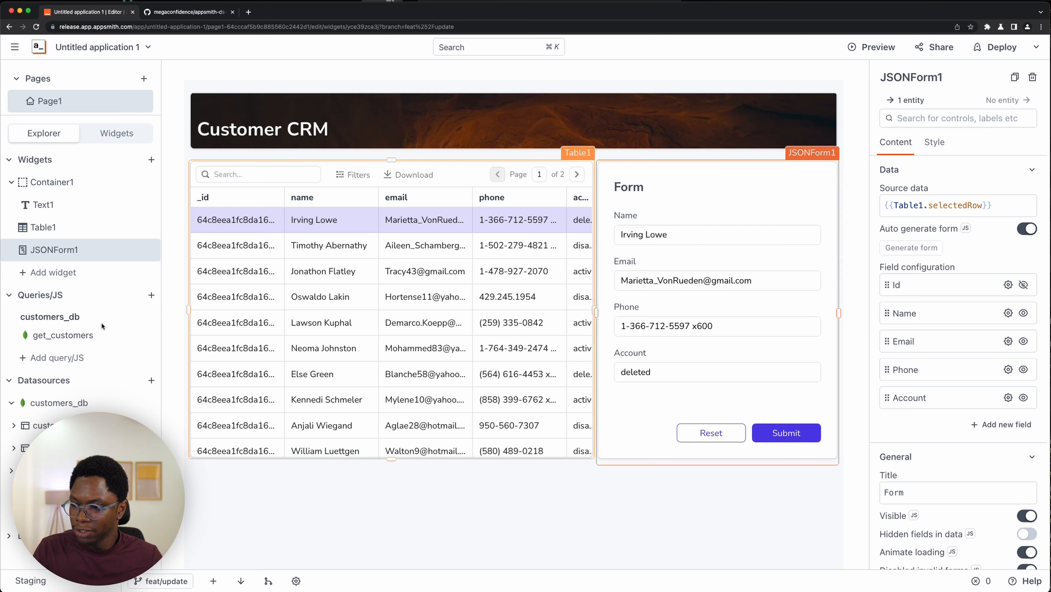
left_click(64, 408)
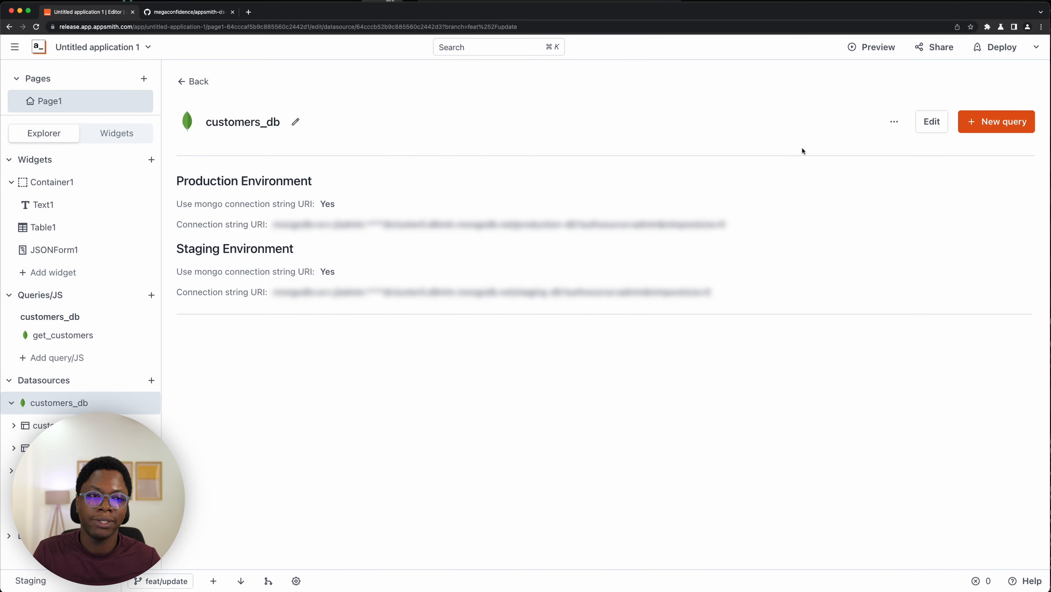
left_click(1005, 131)
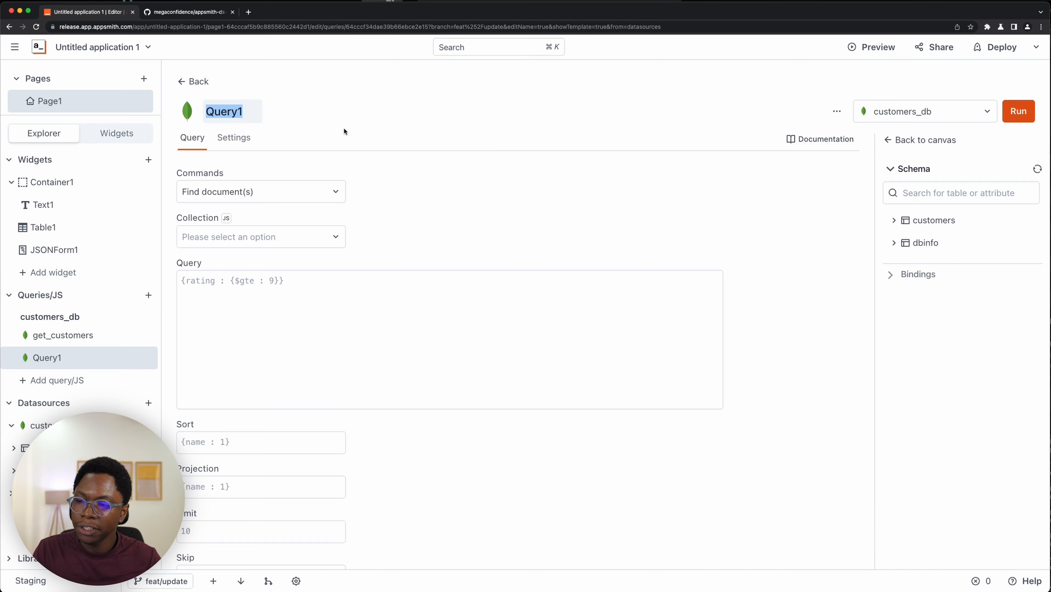
type("update_")
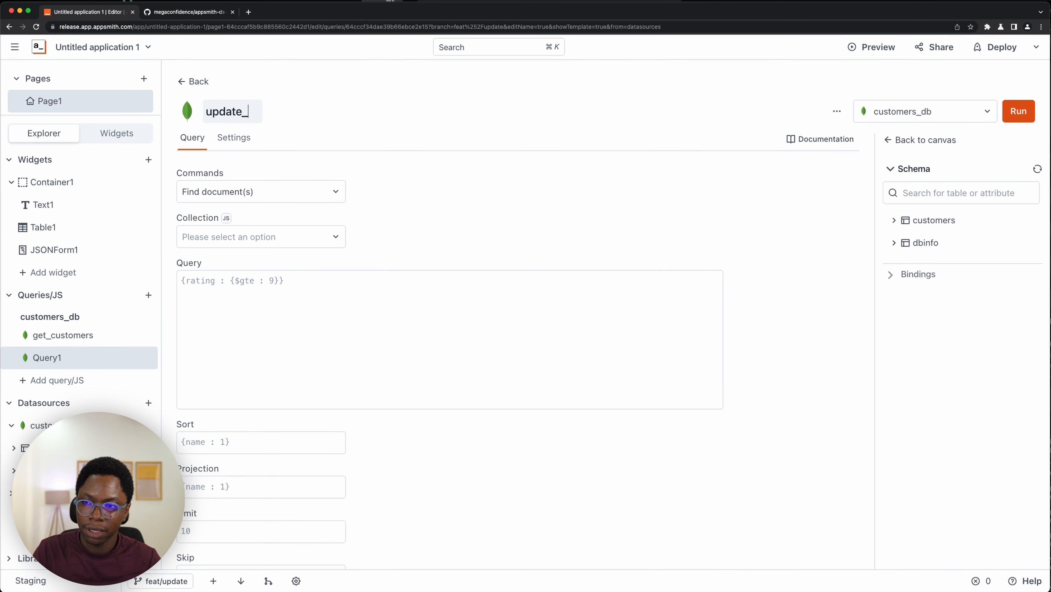
type("customer")
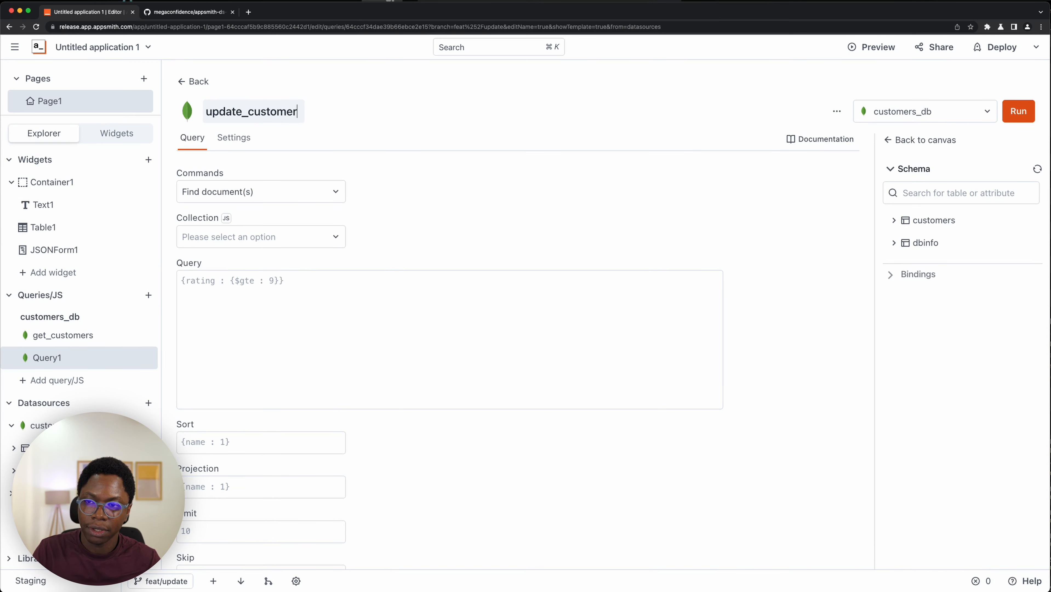
- Set the query command to Update document(s) on the customers collection
left_click(277, 195)
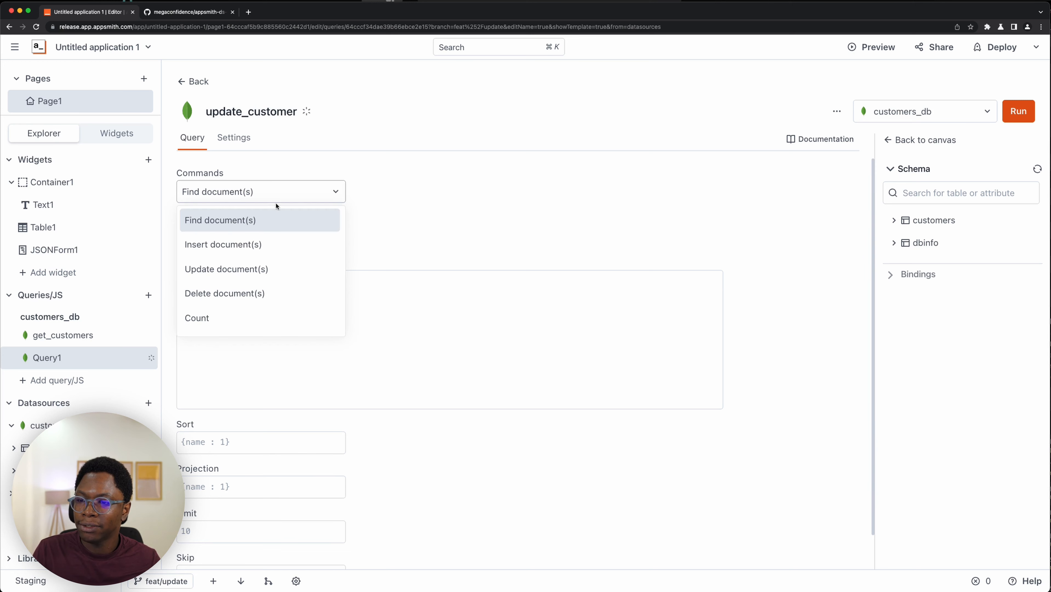
left_click(272, 270)
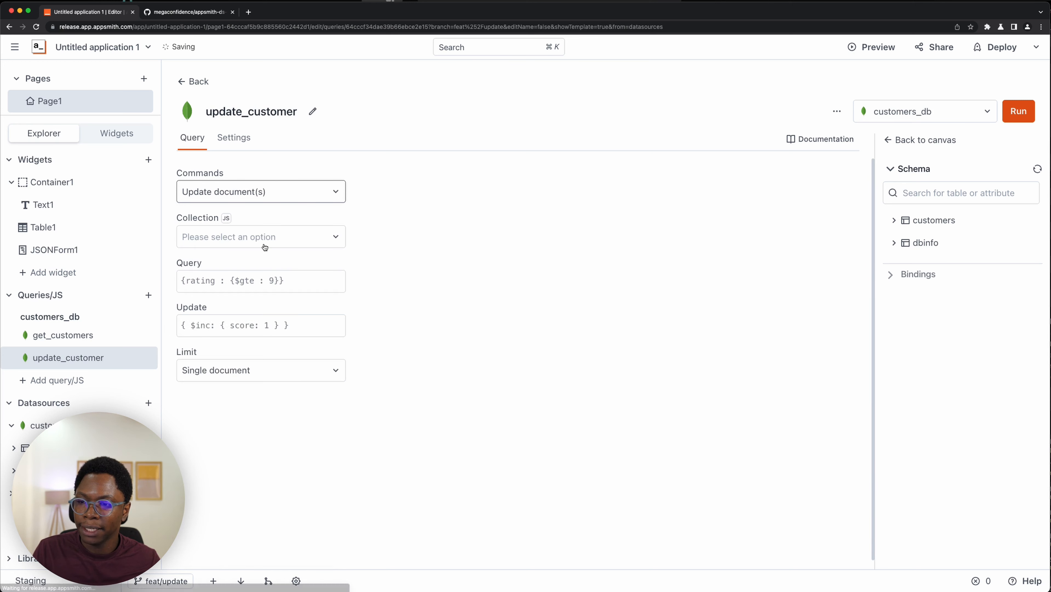
left_click(268, 240)
left_click(264, 291)
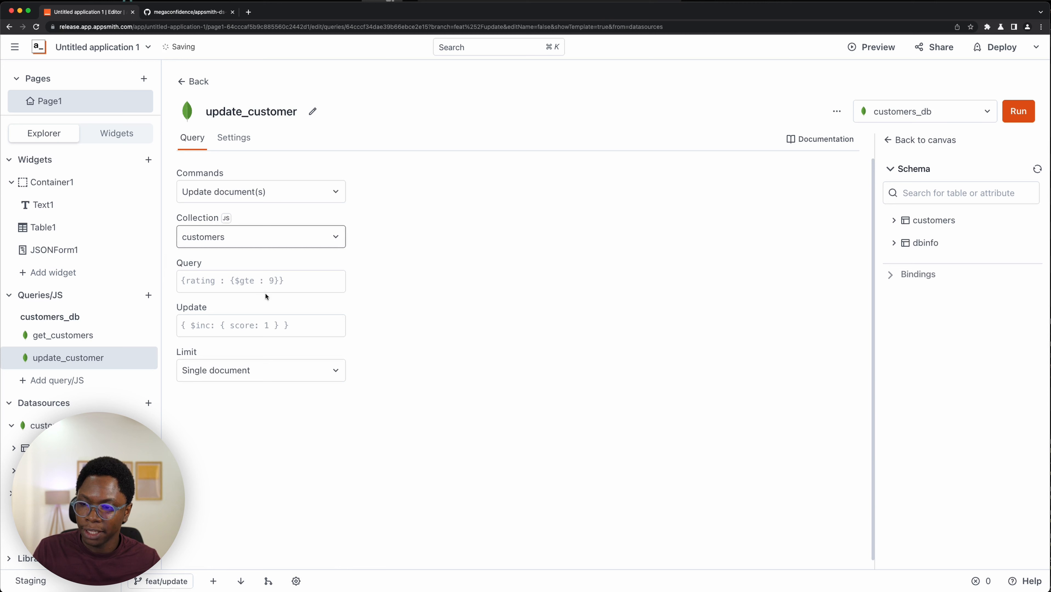
- Set the query filter to {"_id": ObjectId("{{Table1.selectedRow._id}}")}
left_click(269, 282)
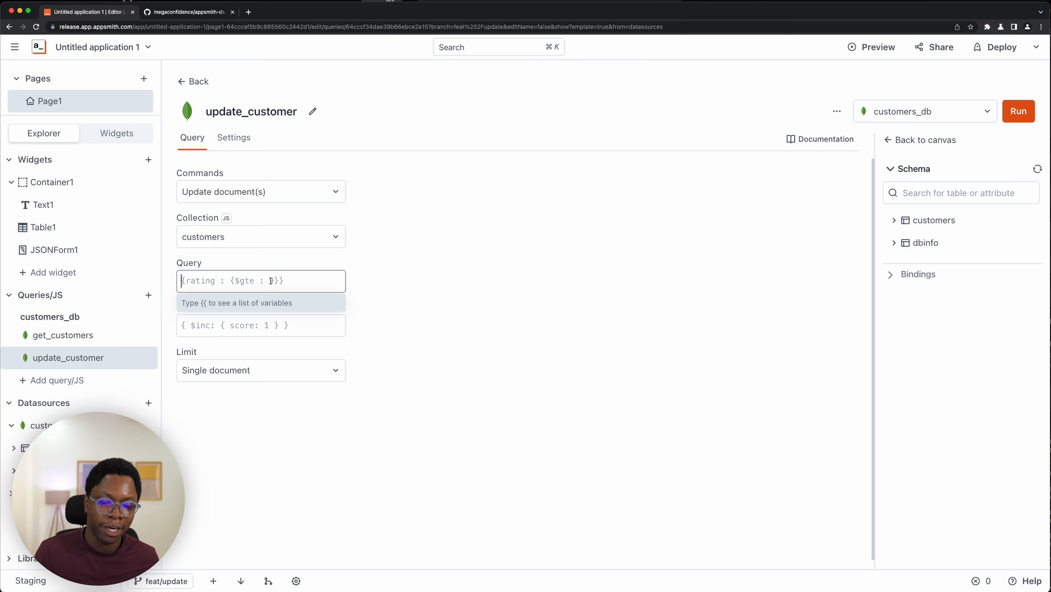
type("{")
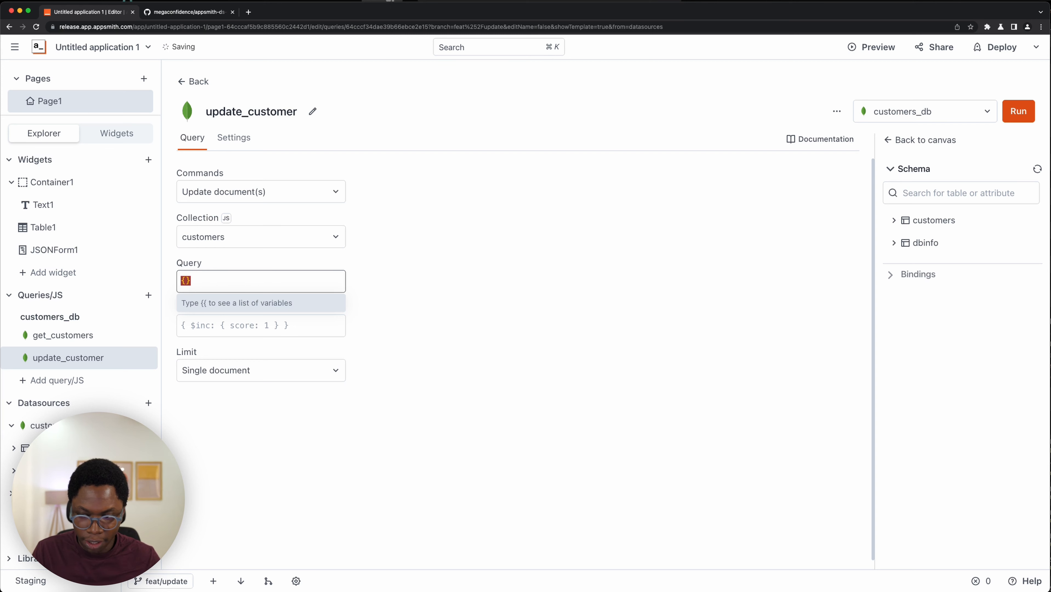
type("\"_id\"")
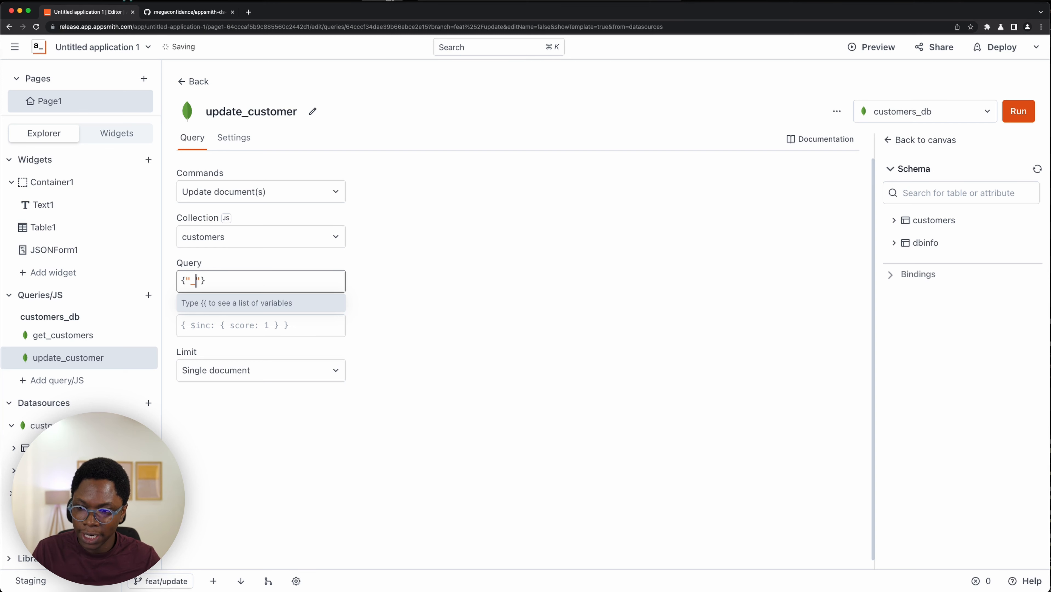
type(": ")
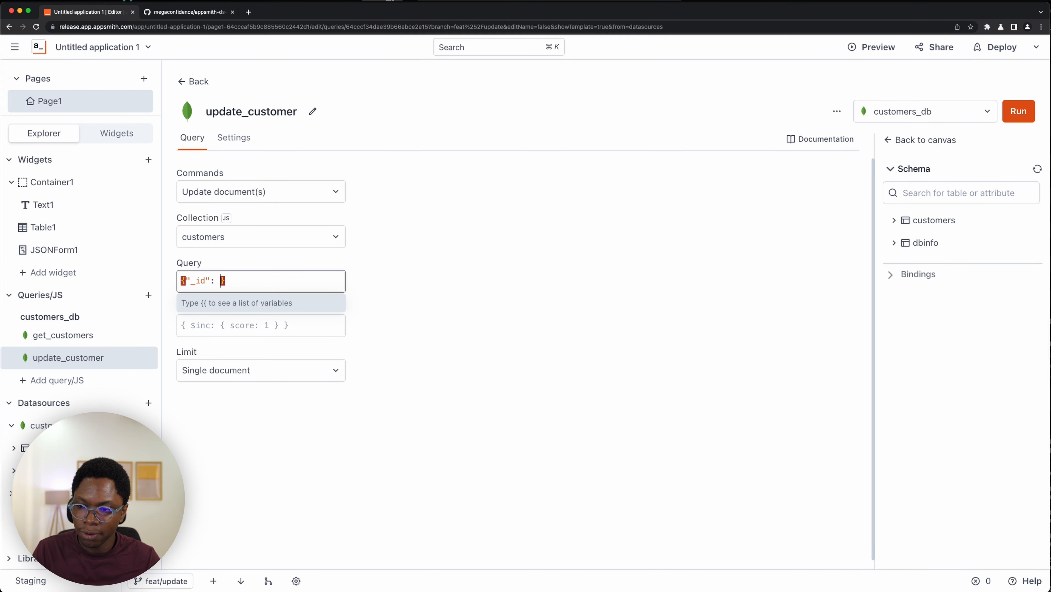
type("ObjectI")
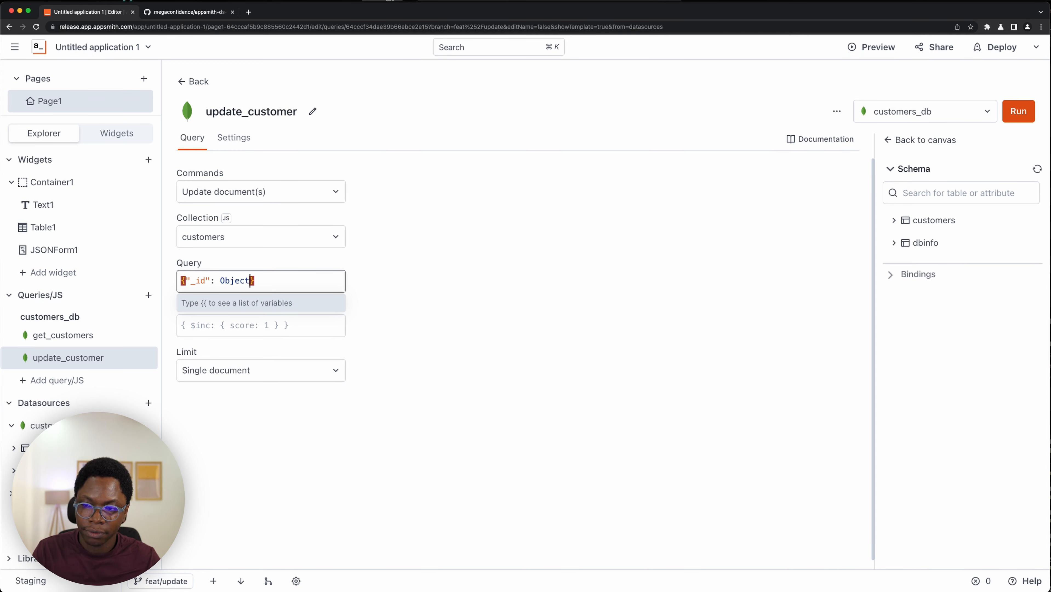
type("d(")
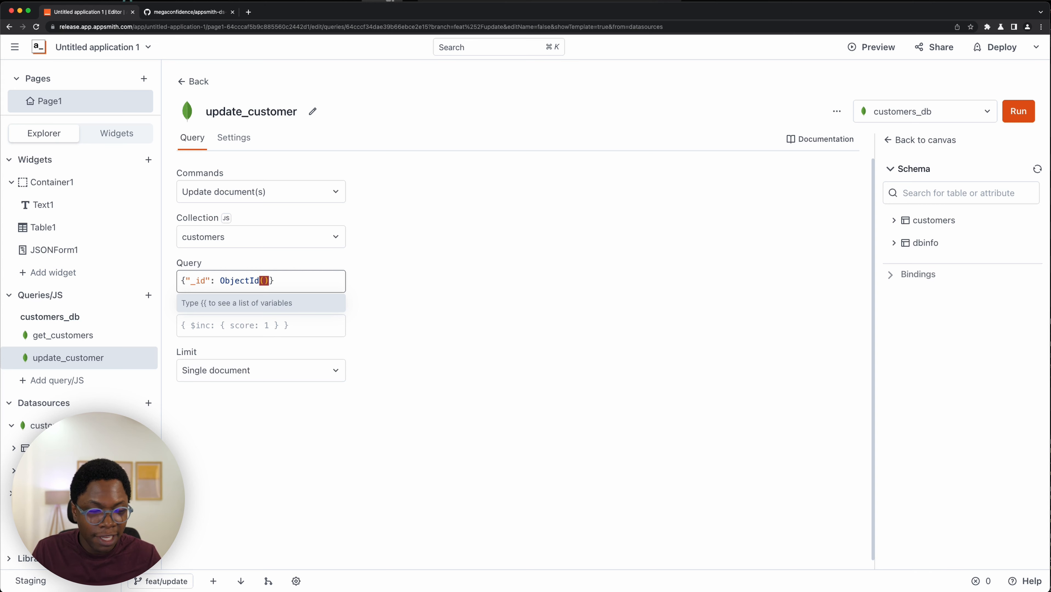
type("\"{")
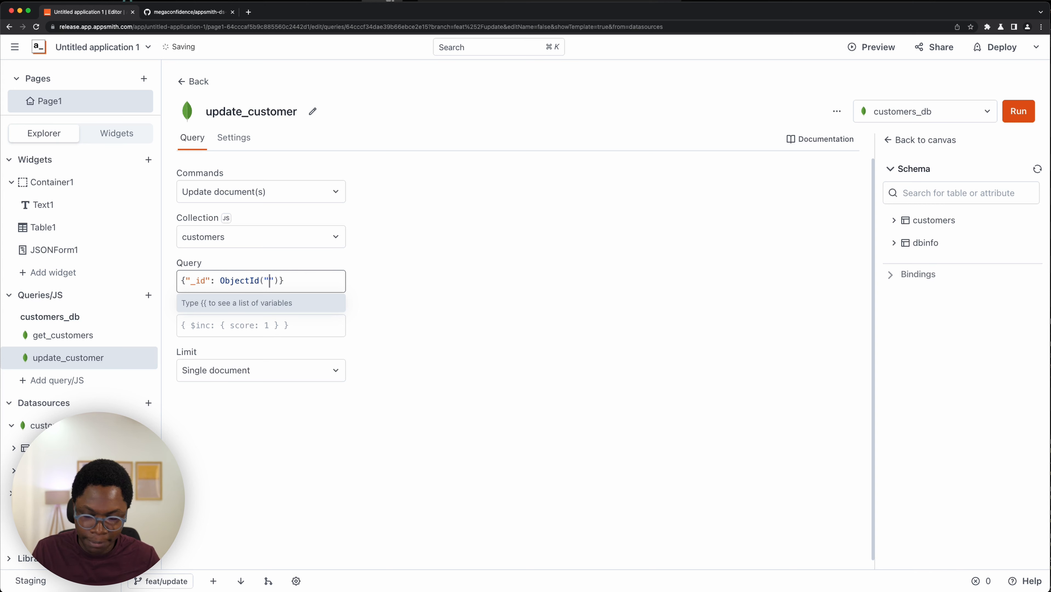
type("{")
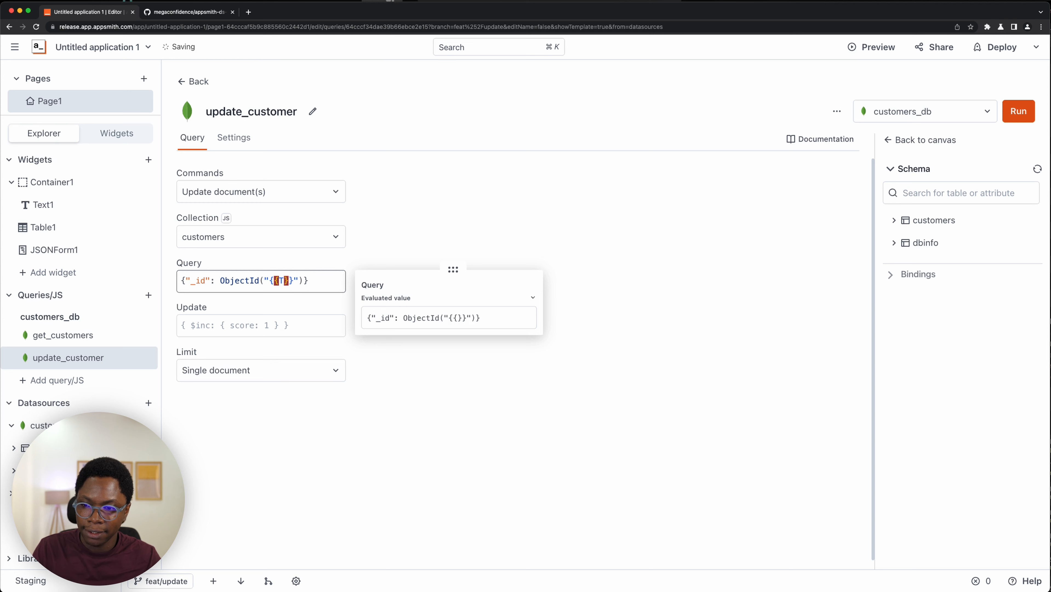
type("Table")
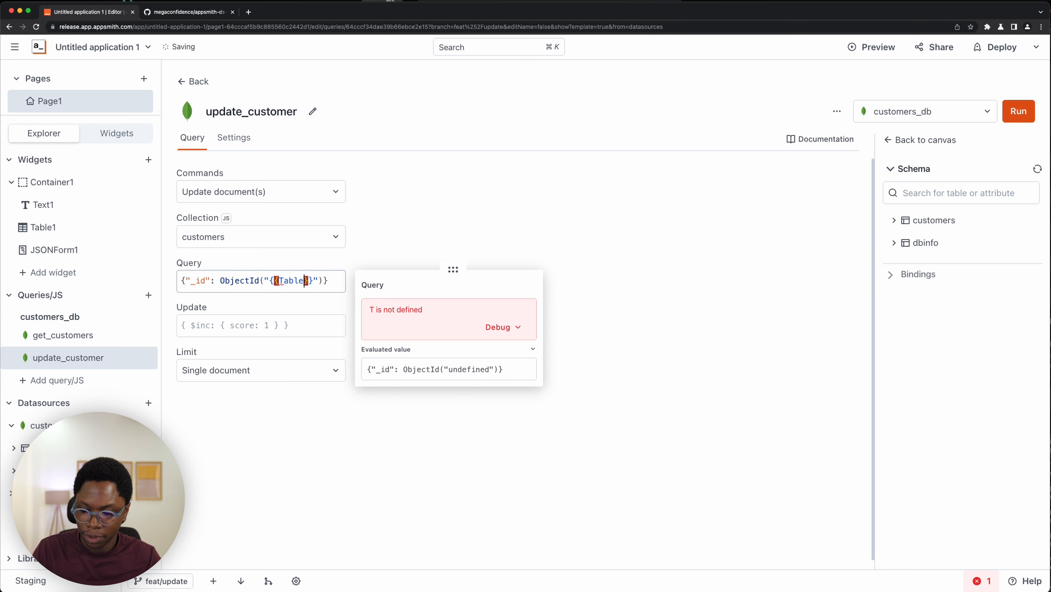
type("1.se")
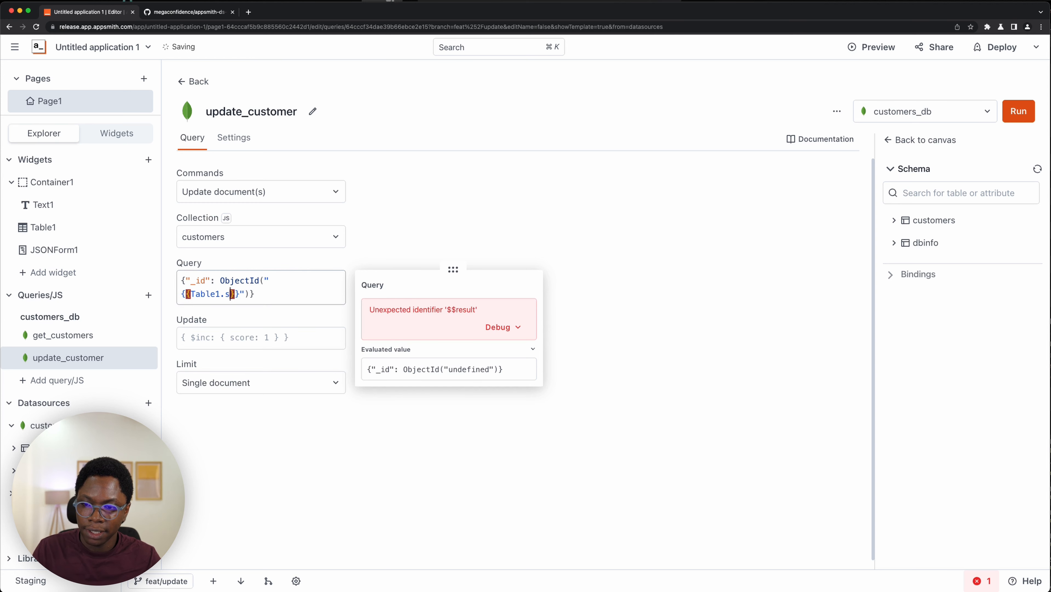
type("lecte")
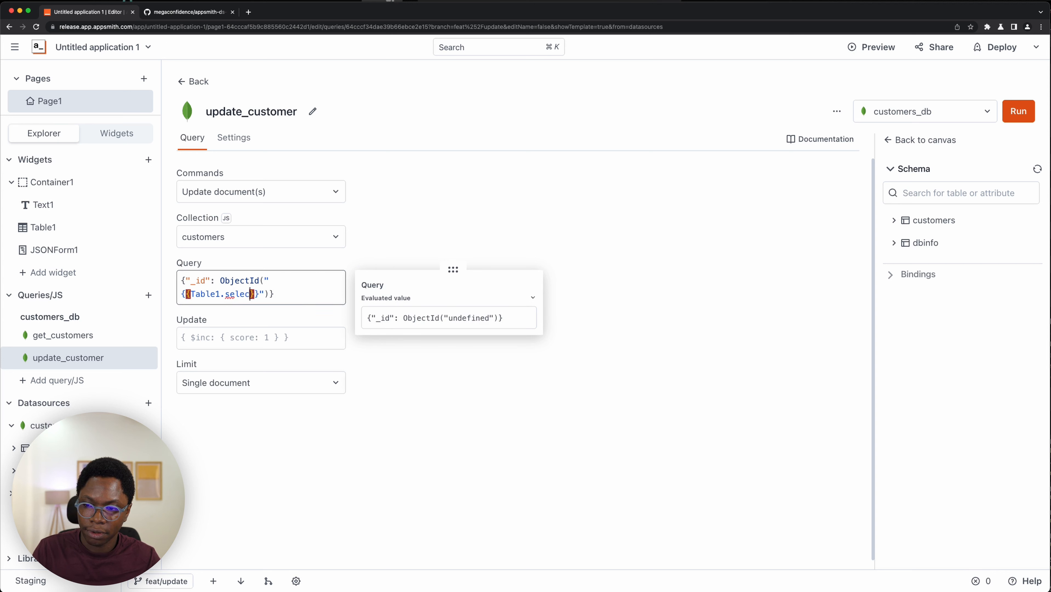
type("dRow.")
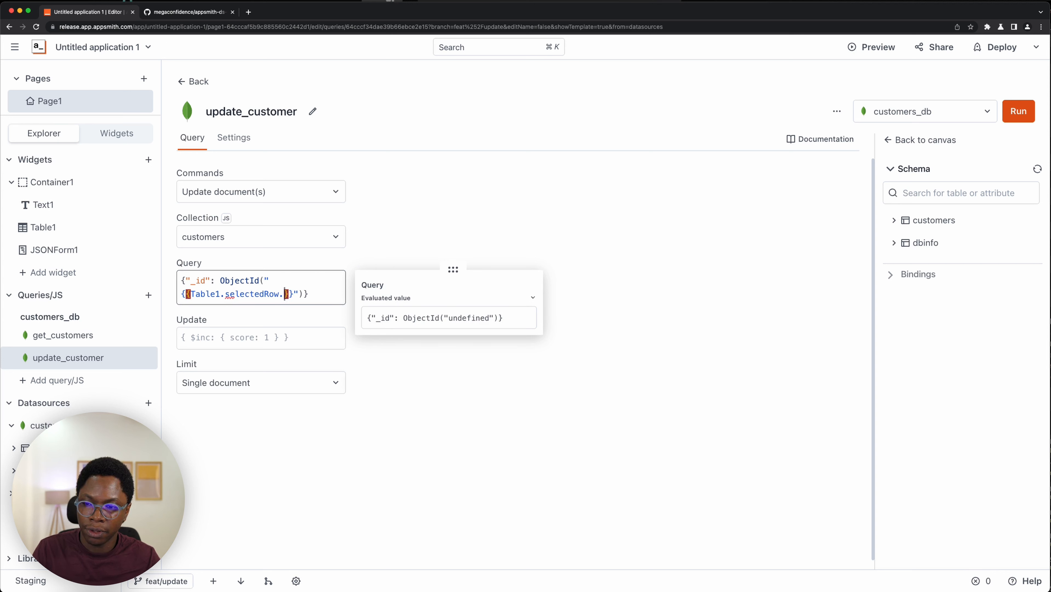
type("_id")
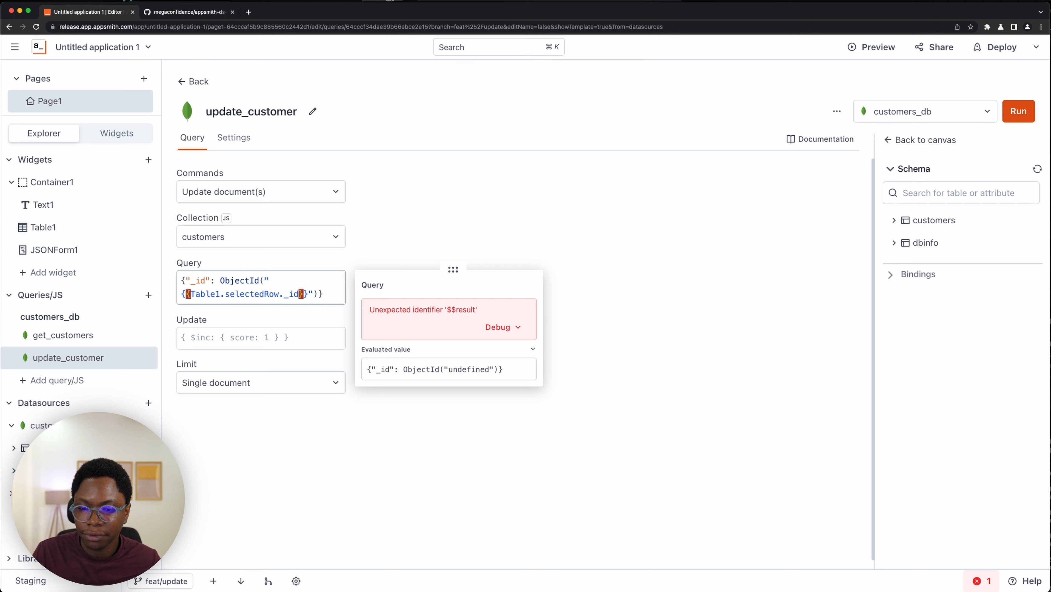
scroll(285, 280, "down", 1)
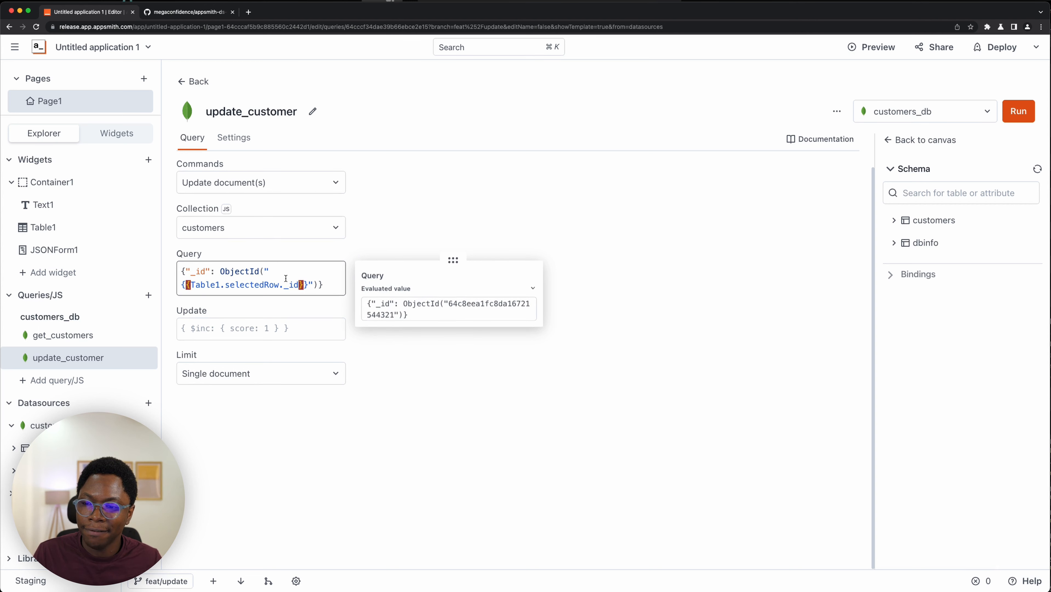
key("End")
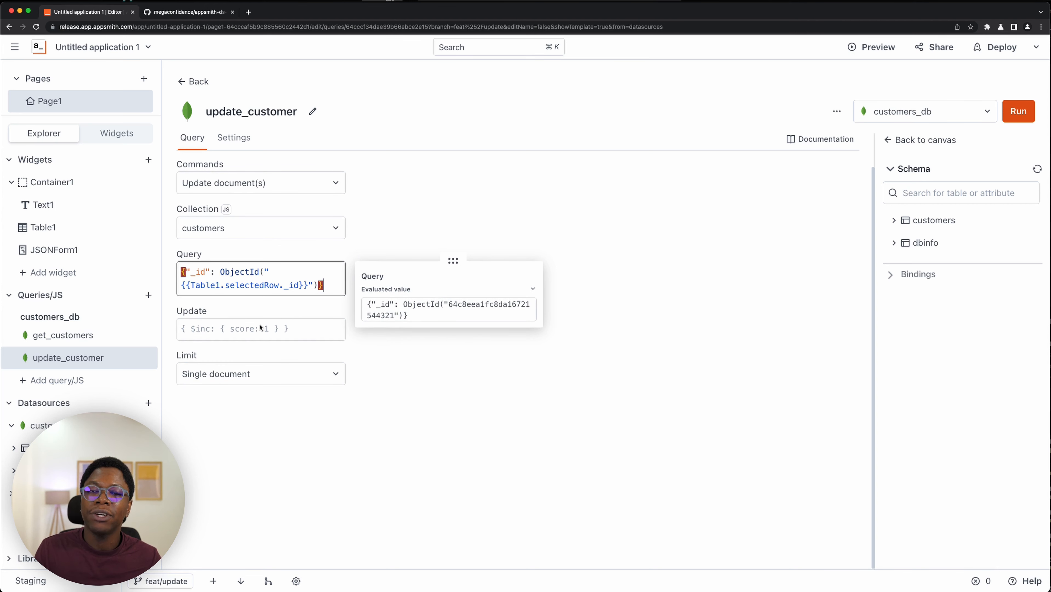
- Set the update field to {"$set": {{JSONForm1.formData}}} using the JSONForm1.formData suggestion
left_click(231, 332)
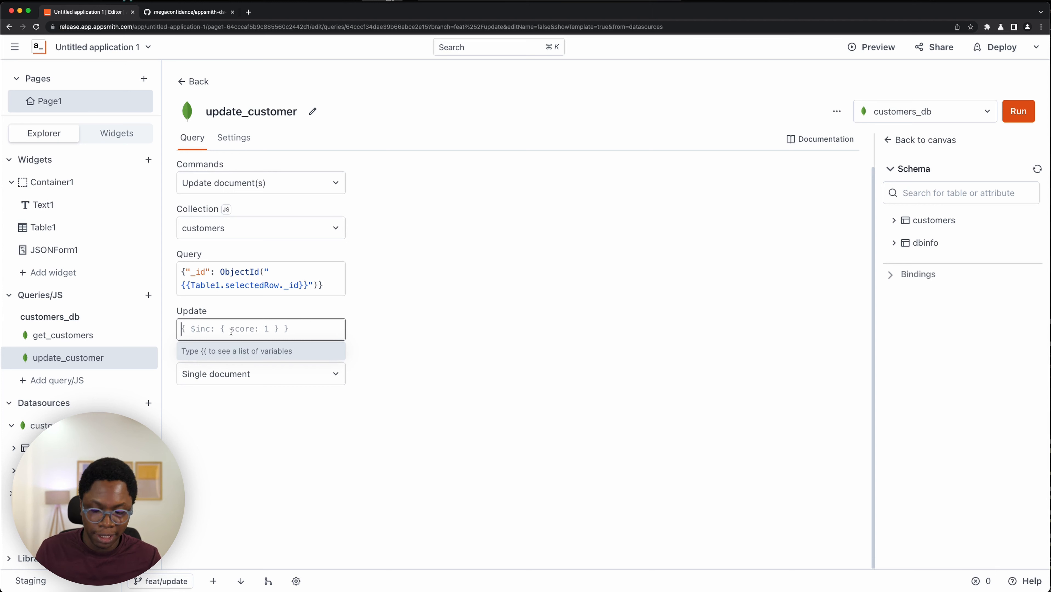
type("{\"")
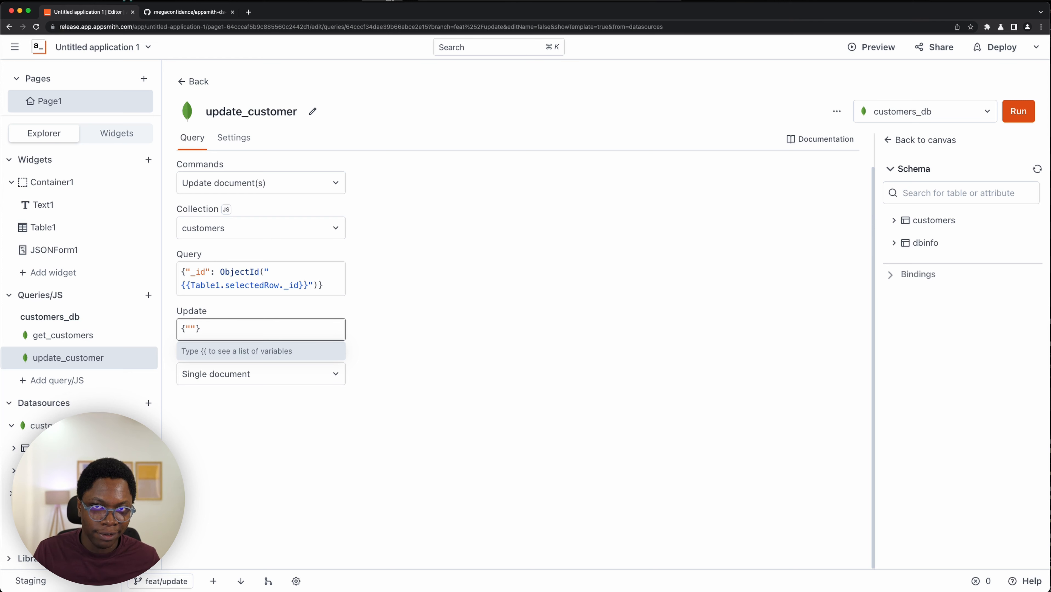
type("$")
type("set")
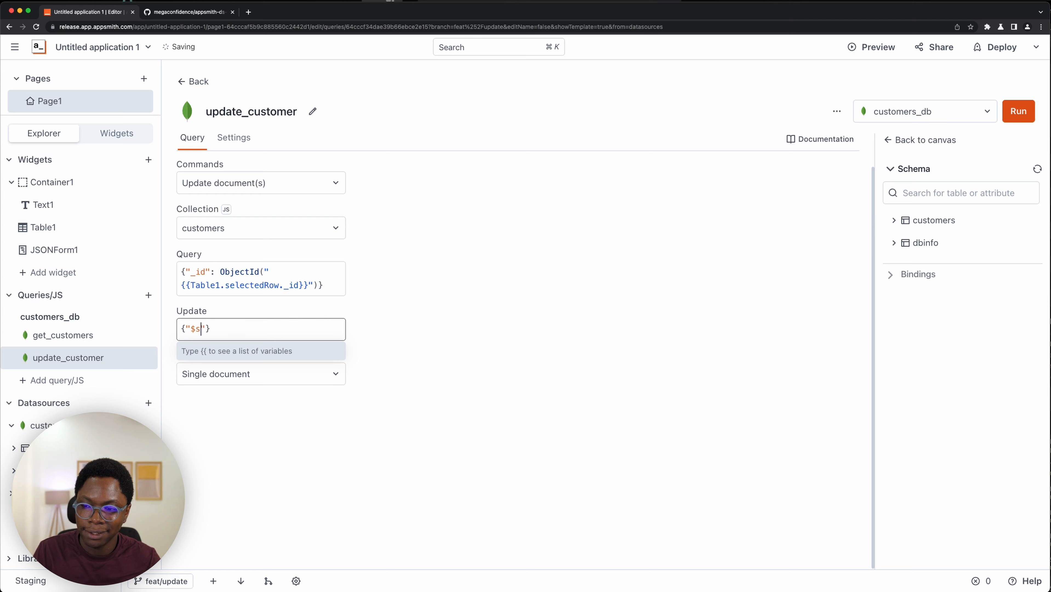
type("\": {{")
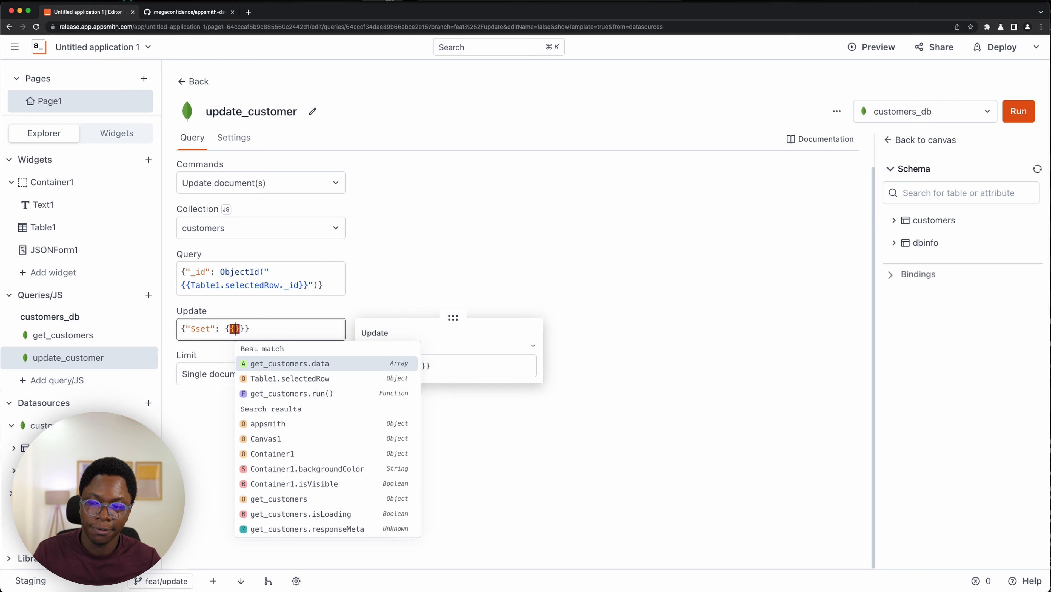
type("Json")
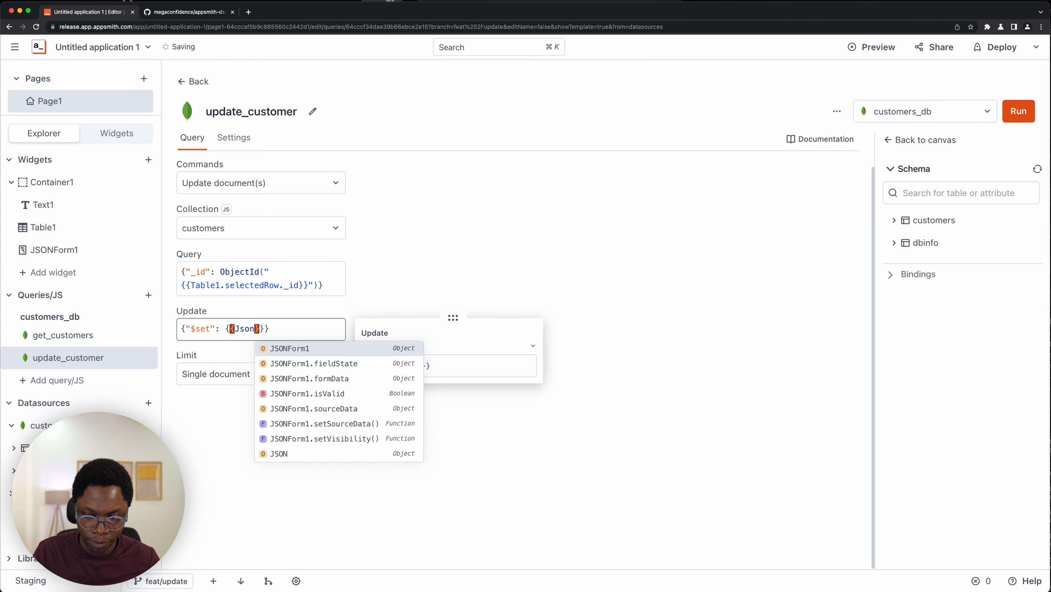
key("Down")
key("Down")
key("Return")
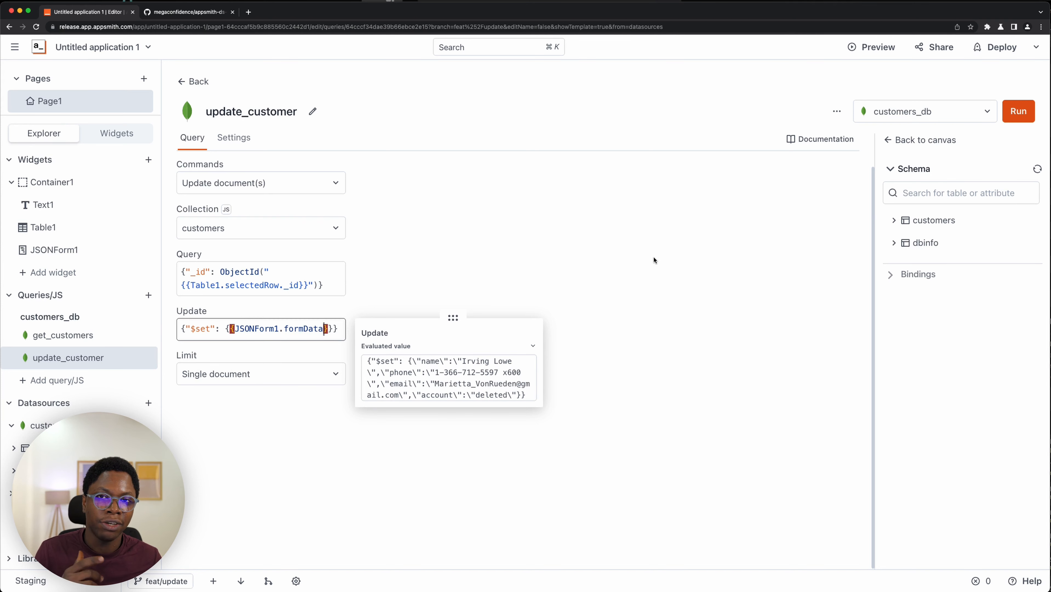
- Run the update_customer query and review its response
key("super+Return")
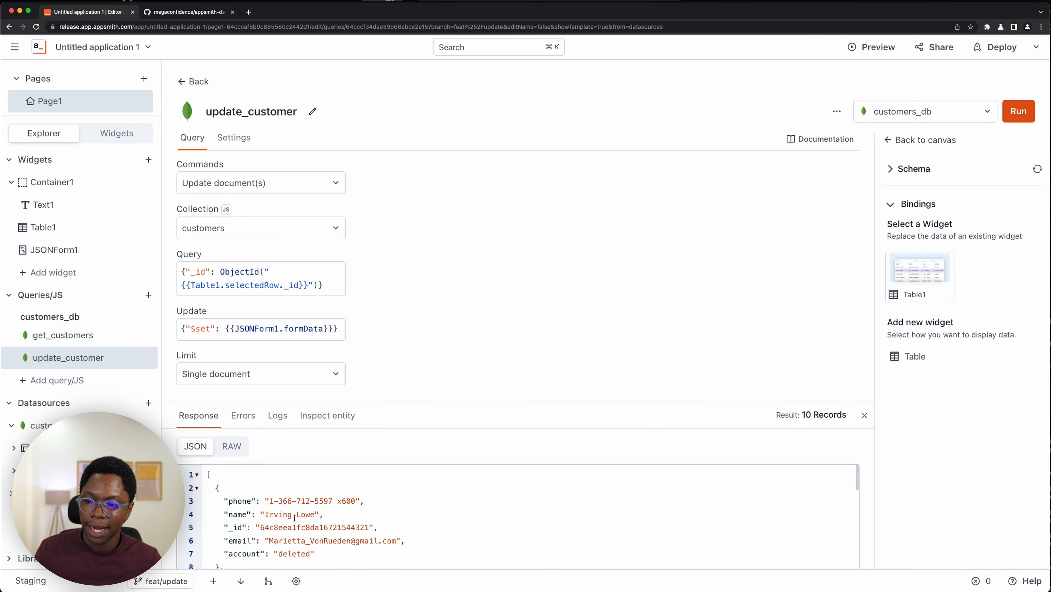
scroll(298, 505, "down", 15)
scroll(301, 514, "up", 5)
scroll(301, 514, "down", 5)
scroll(301, 514, "up", 15)
scroll(301, 513, "up", 1)
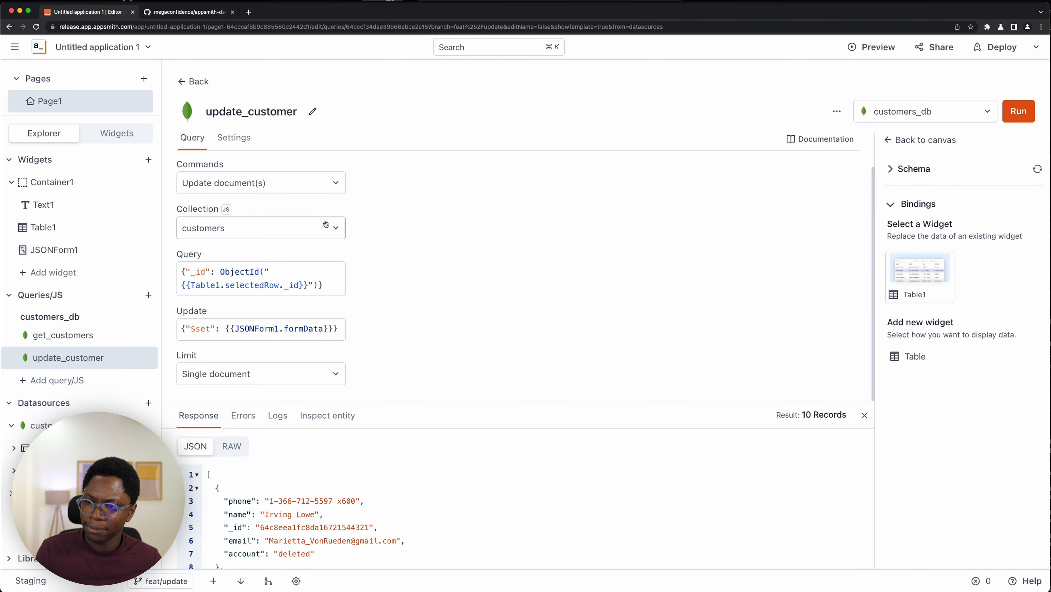
left_click(298, 183)
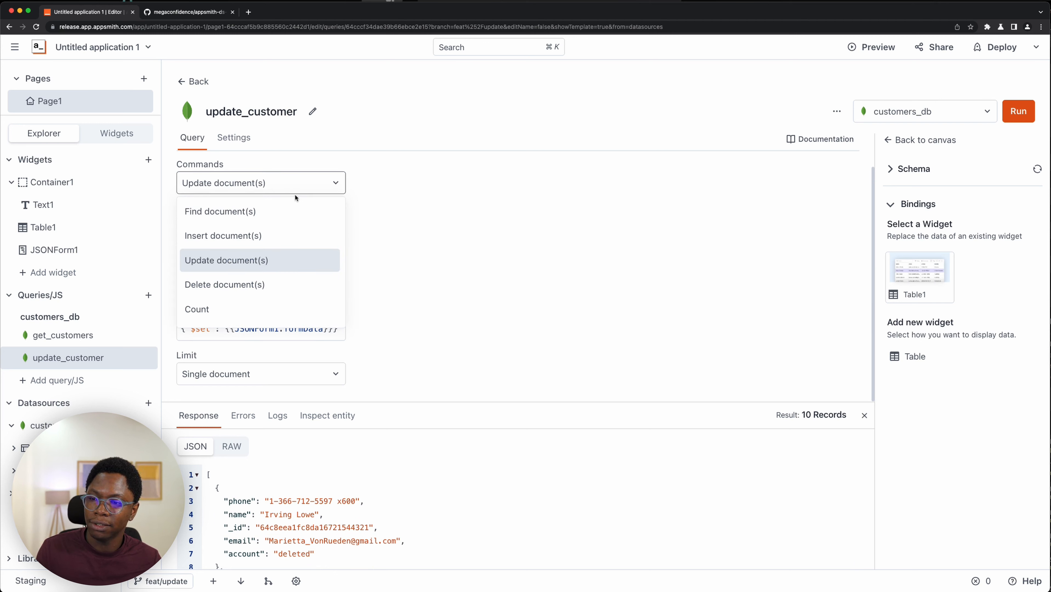
left_click(351, 339)
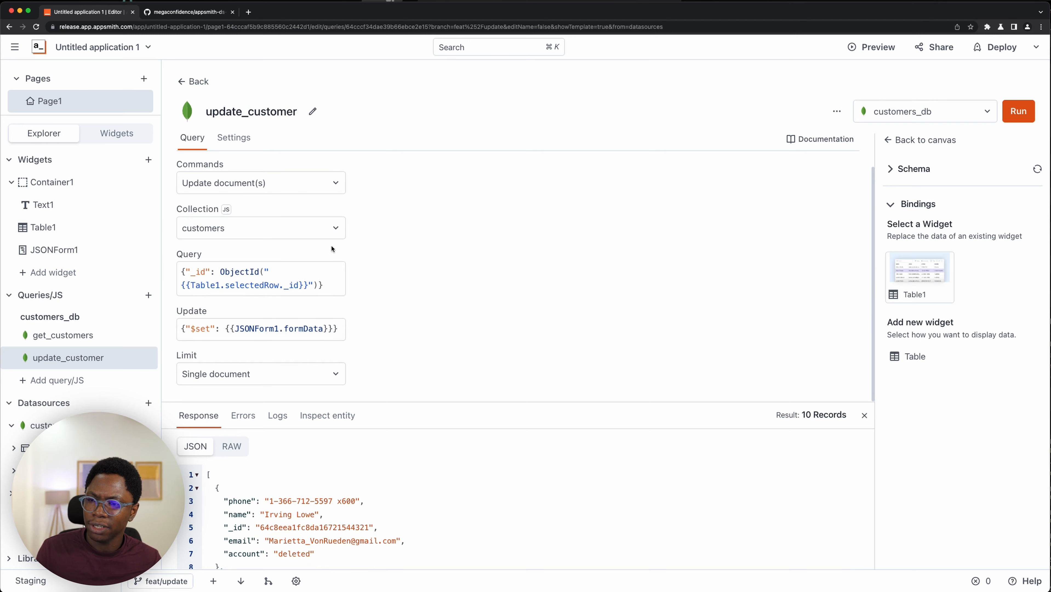
left_click(295, 183)
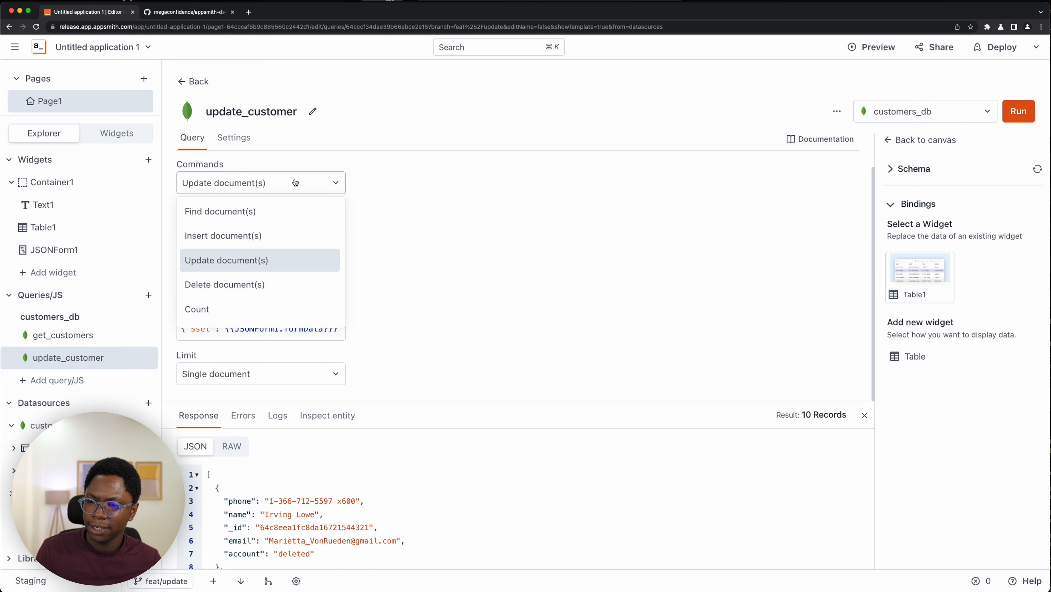
left_click(470, 258)
left_click(276, 195)
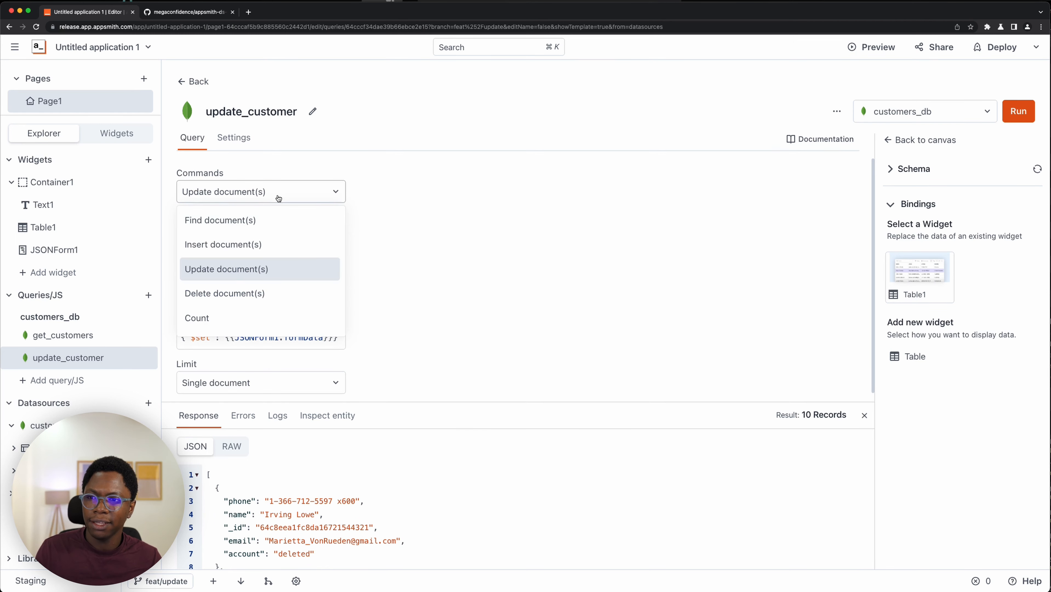
left_click(499, 289)
scroll(345, 509, "down", 15)
scroll(346, 509, "up", 15)
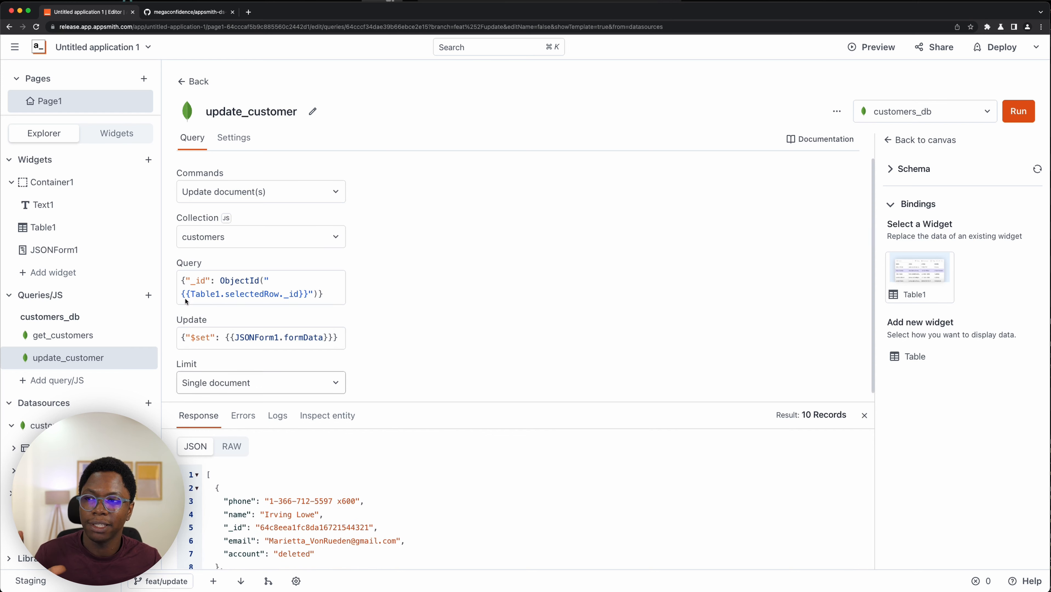
- Return to the canvas and set the JSON form's onSubmit event to execute the update_customer query
left_click(116, 137)
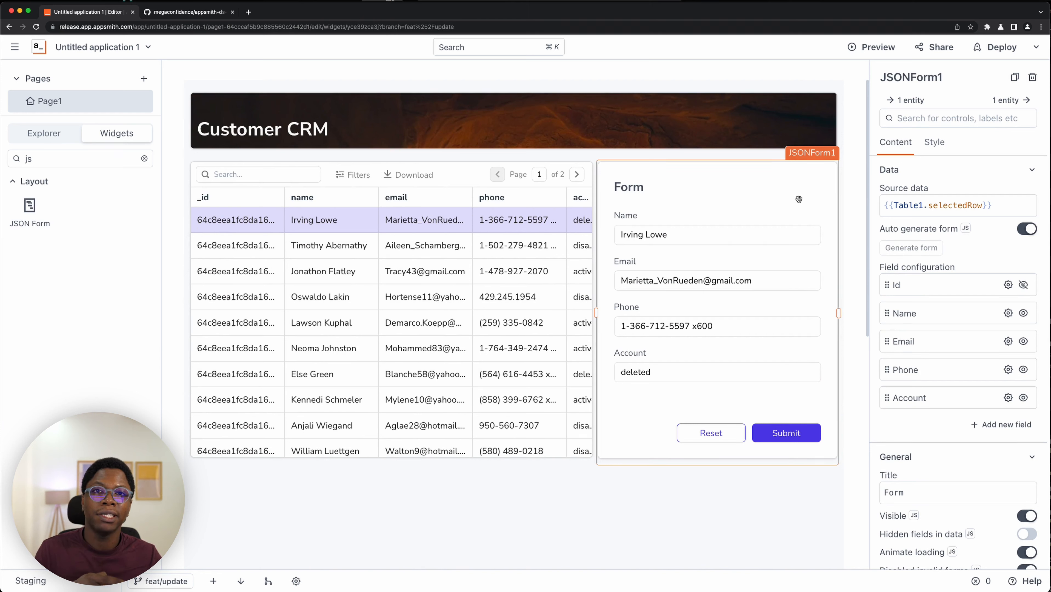
scroll(963, 303, "down", 5)
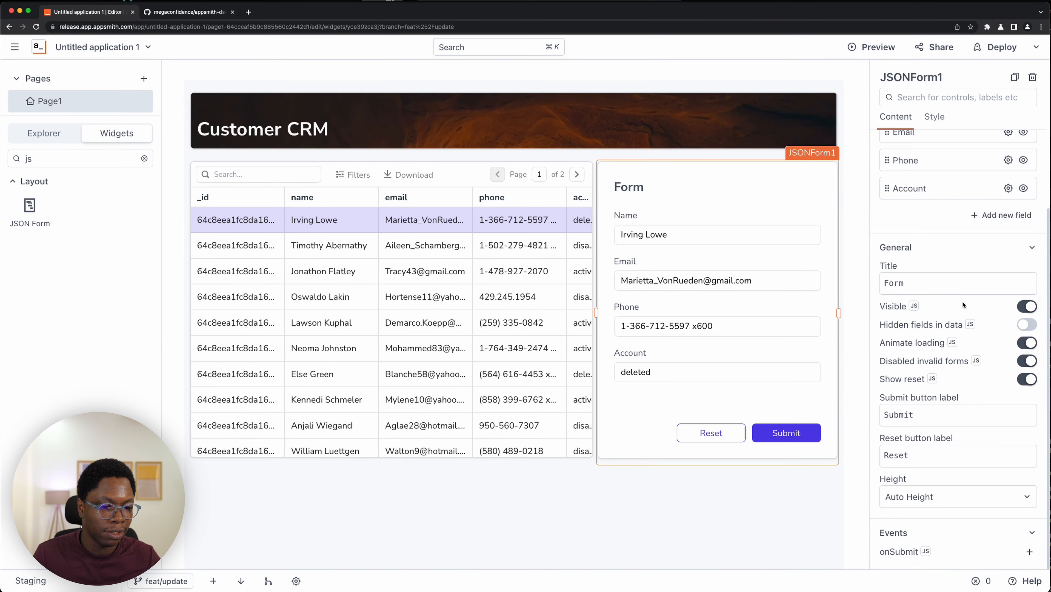
left_click(1029, 551)
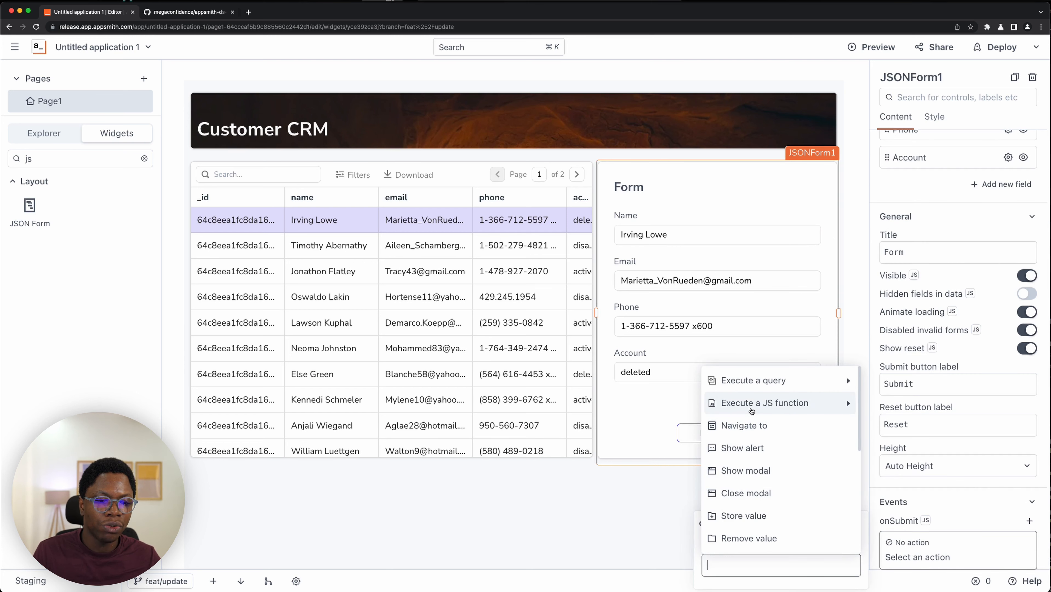
mouse_move(757, 384)
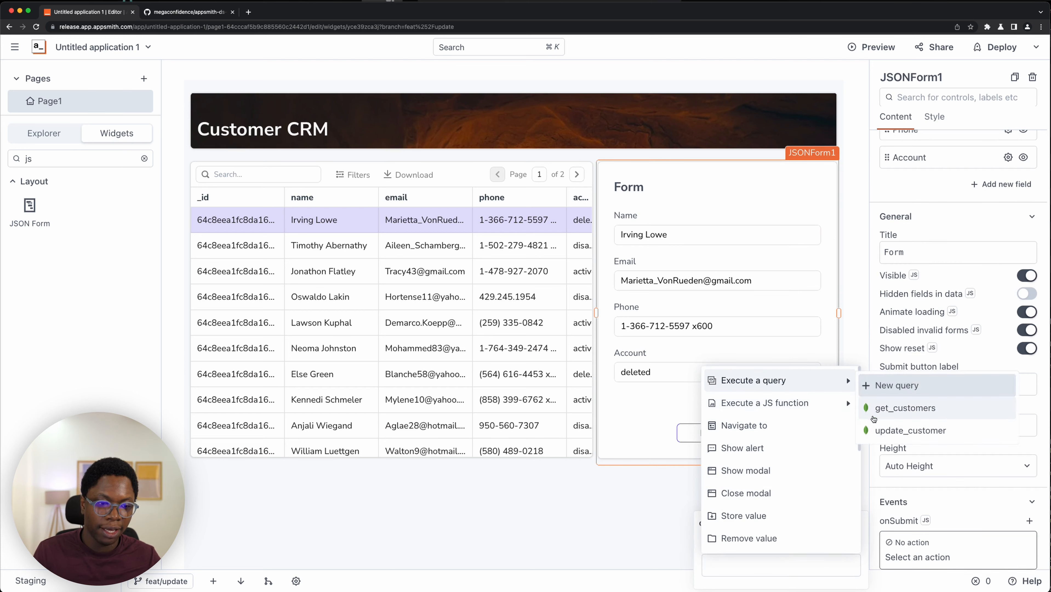
left_click(881, 429)
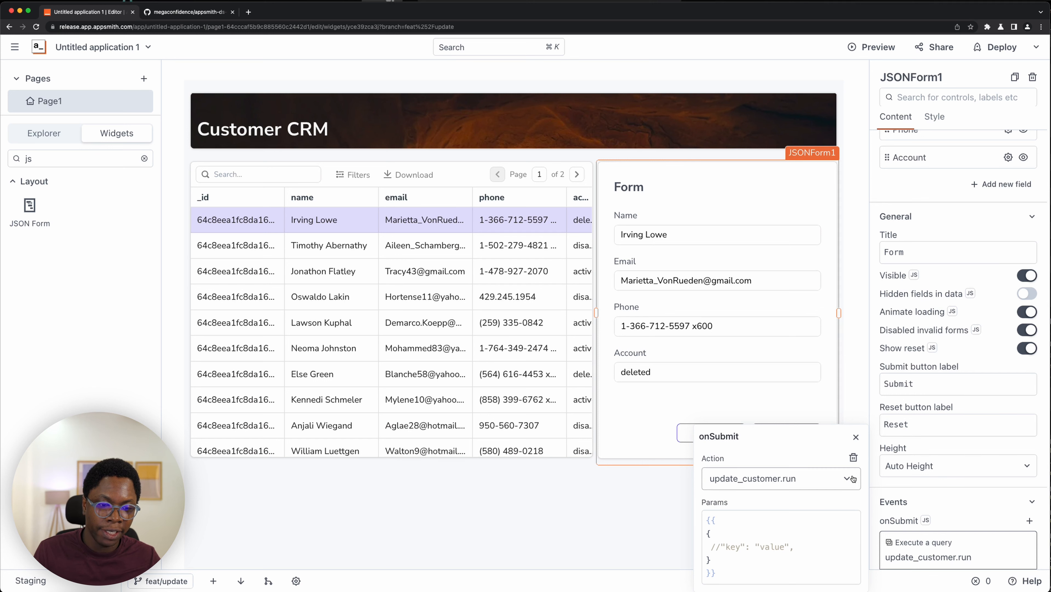
- Add an on-success callback to the form's onSubmit event that executes the get_customers query
scroll(953, 514, "down", 1)
left_click(996, 552)
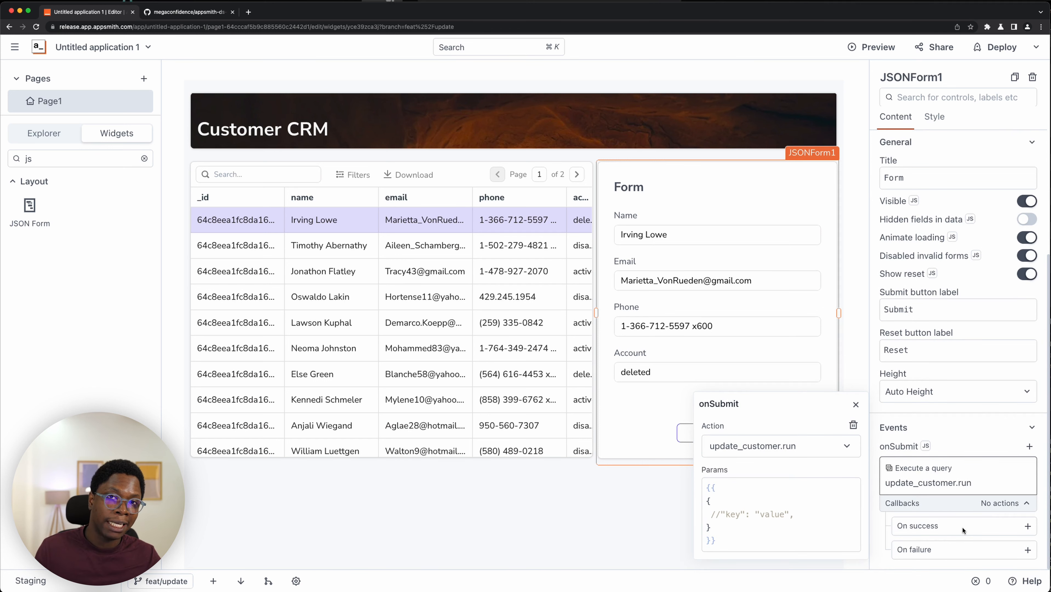
left_click(1028, 526)
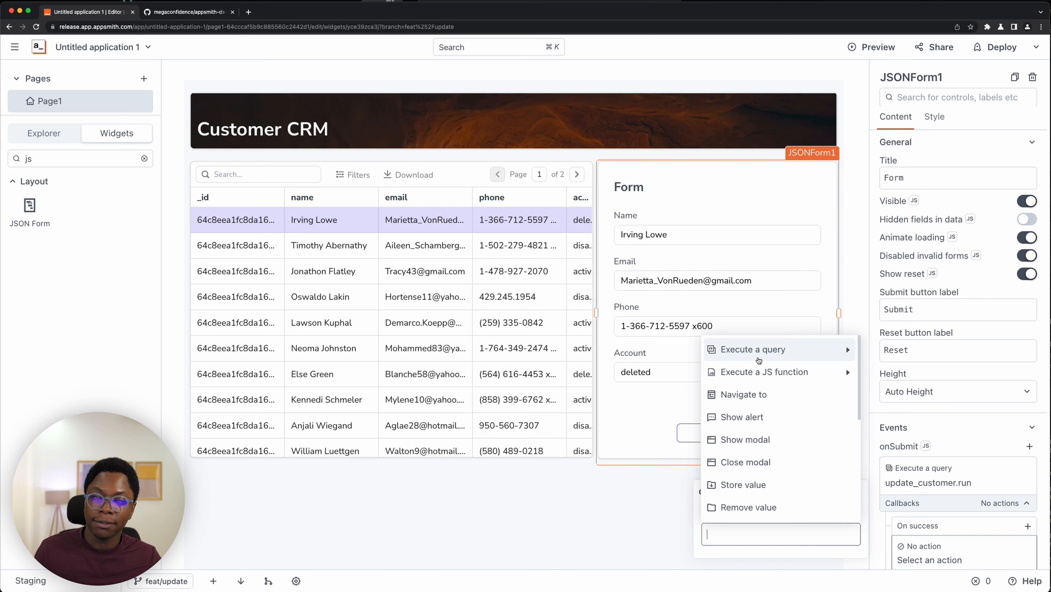
mouse_move(758, 359)
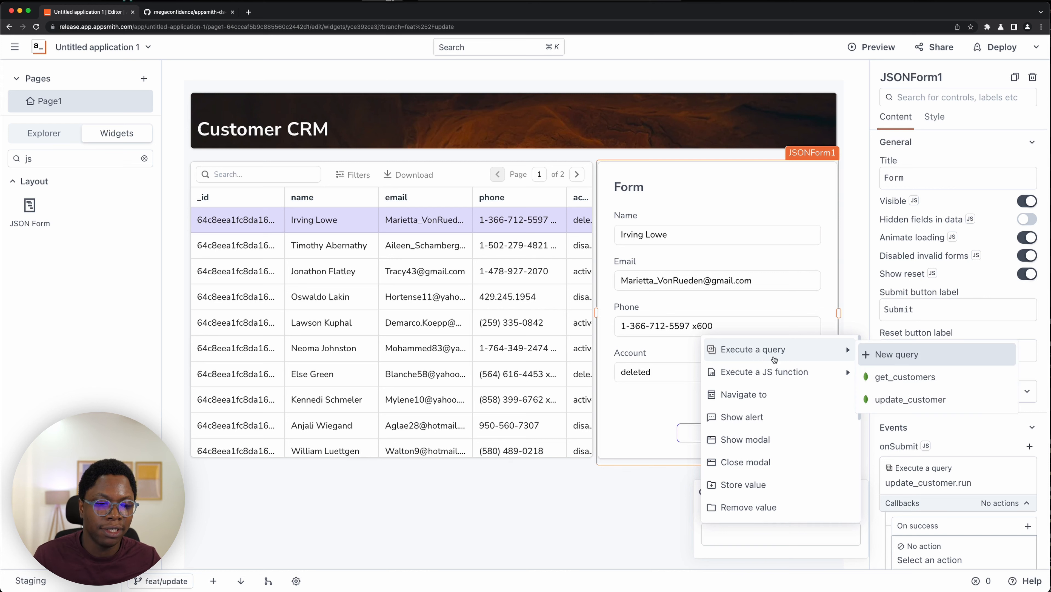
left_click(905, 375)
scroll(949, 459, "down", 2)
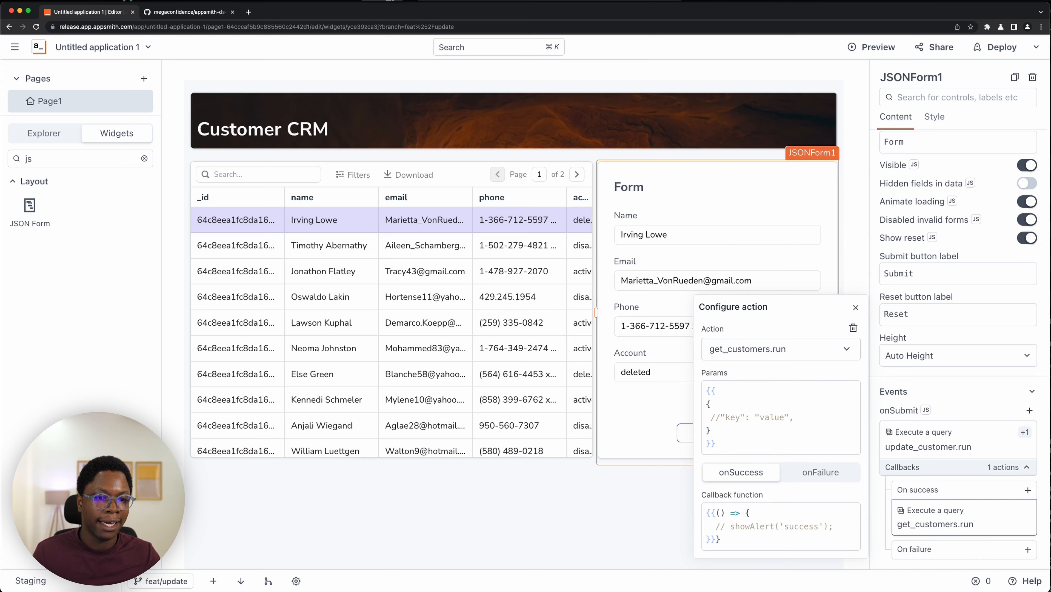
left_click(430, 517)
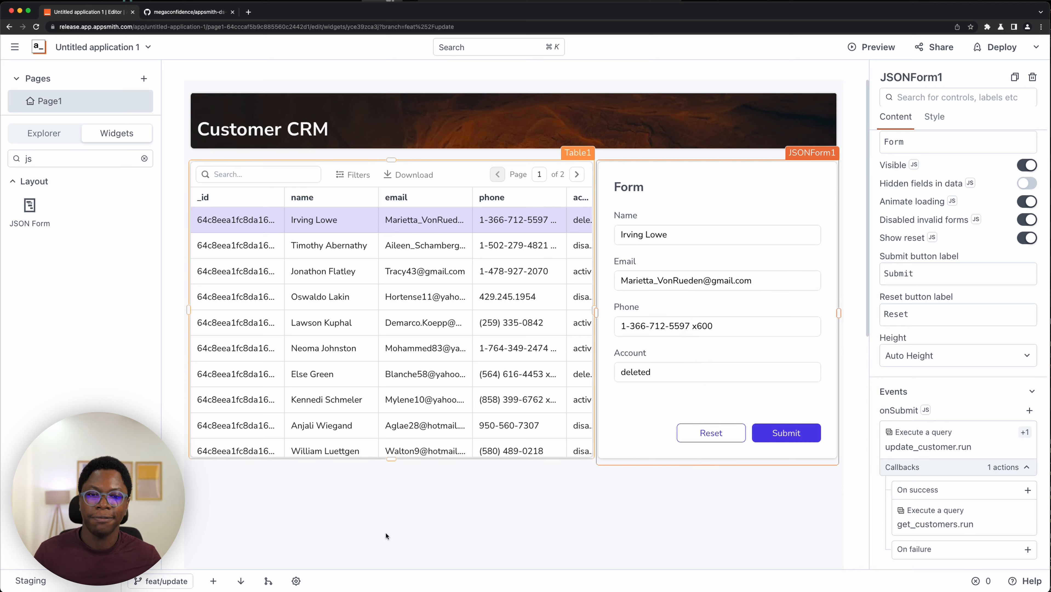
double_click(657, 235)
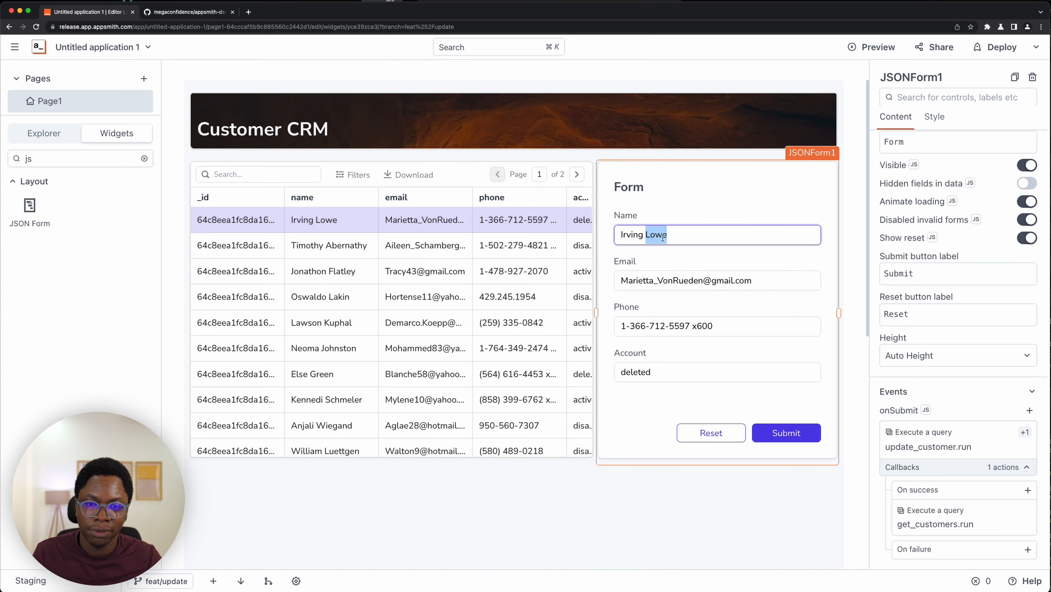
left_click(668, 236)
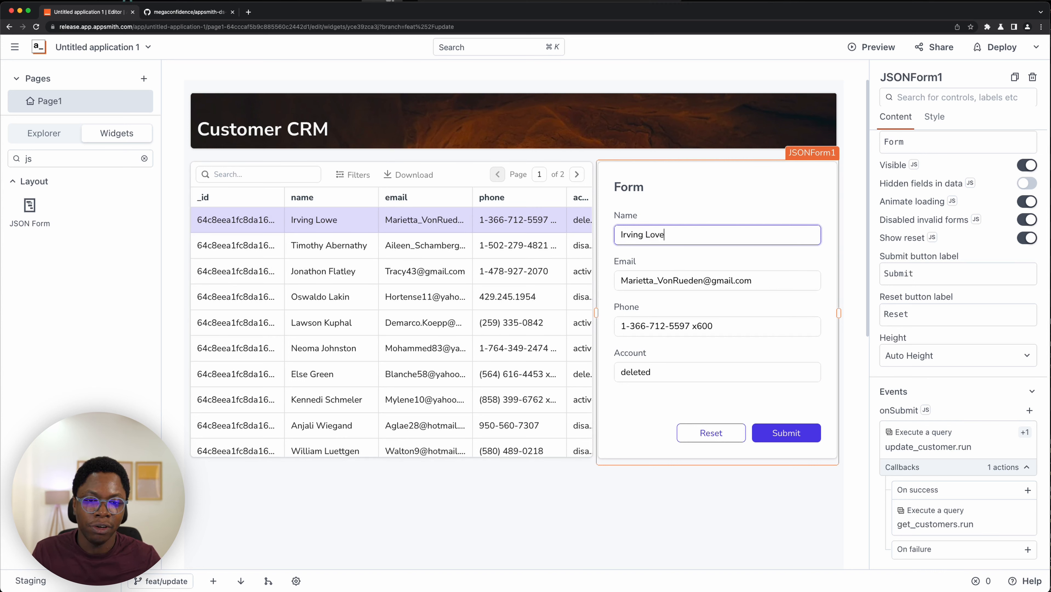
left_click(779, 435)
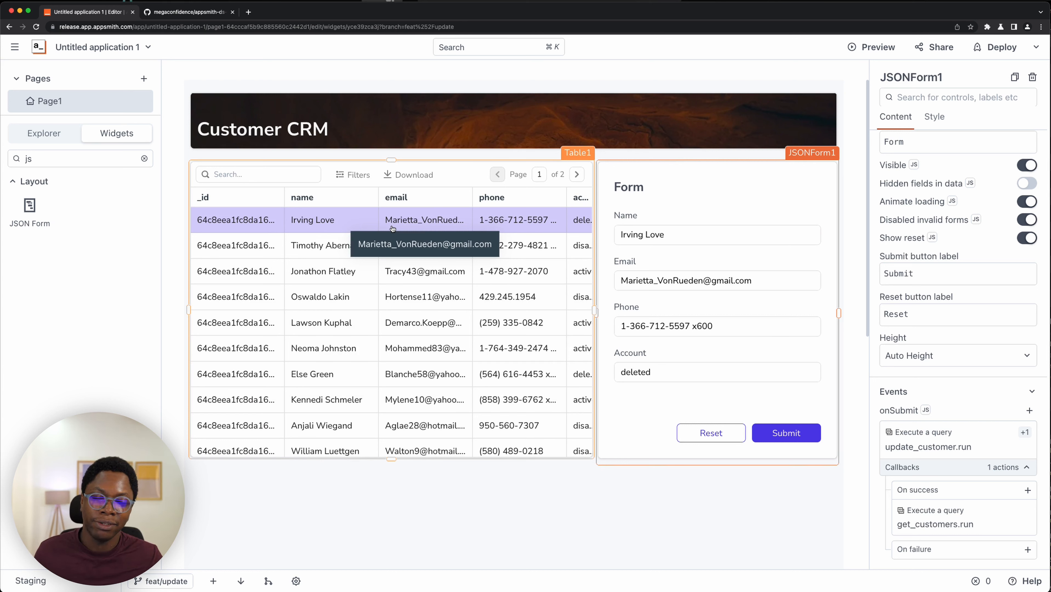
left_click(702, 236)
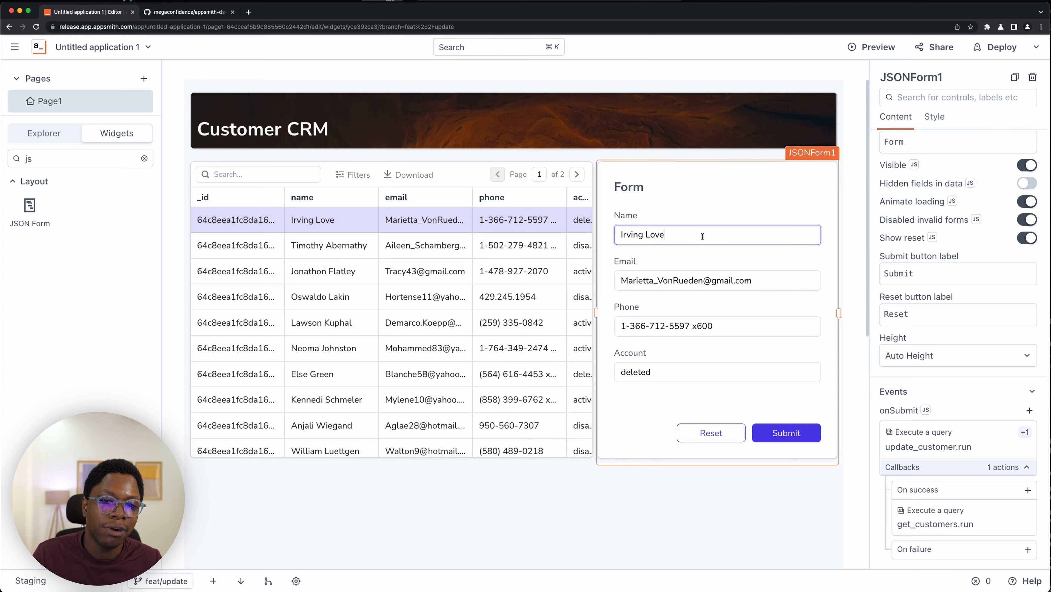
key("alt+shift+Left")
key("alt+shift+Left")
left_click(649, 234)
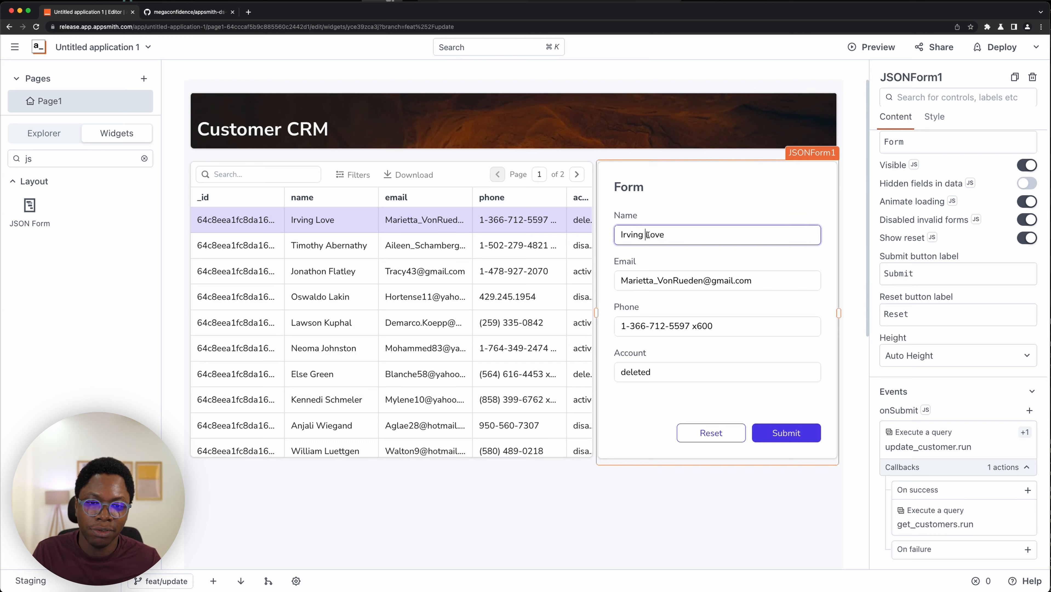
double_click(649, 234)
type("Confidence")
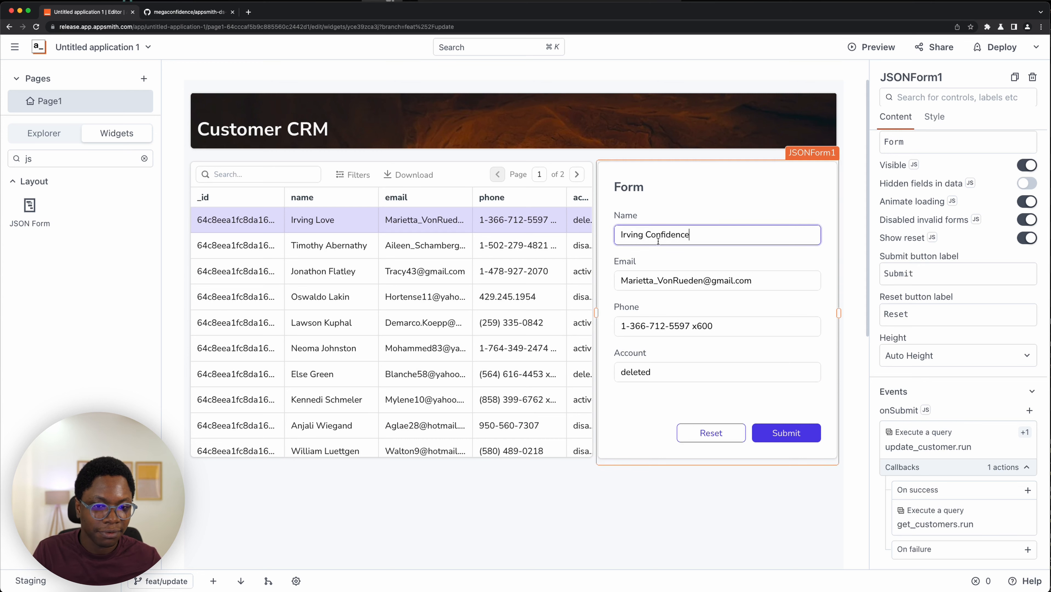
left_click(792, 432)
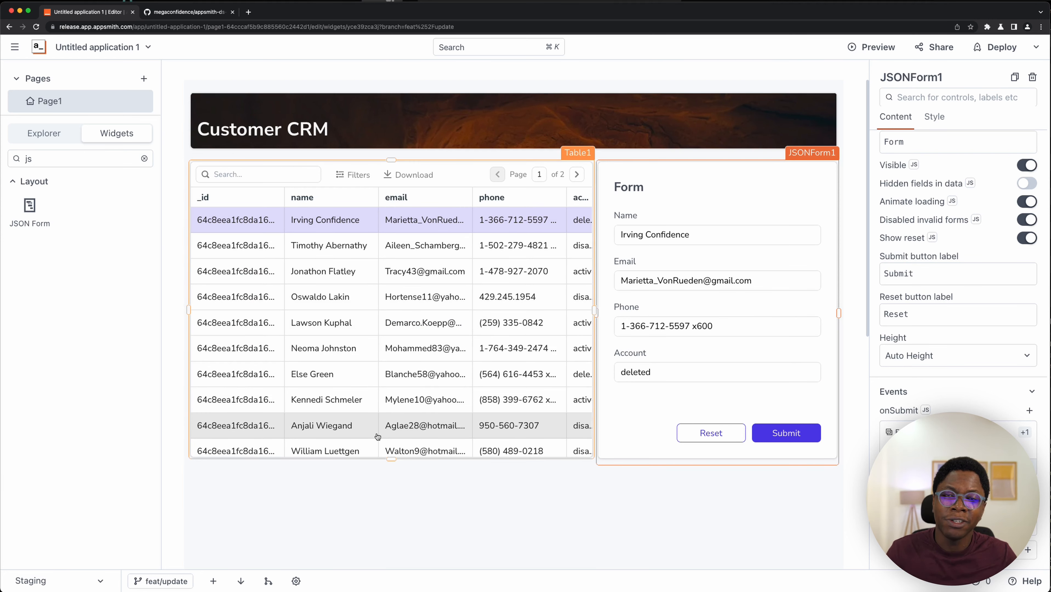
- Commit and push the changes to feat/update with the message "feat: Adds update flow"
left_click(215, 581)
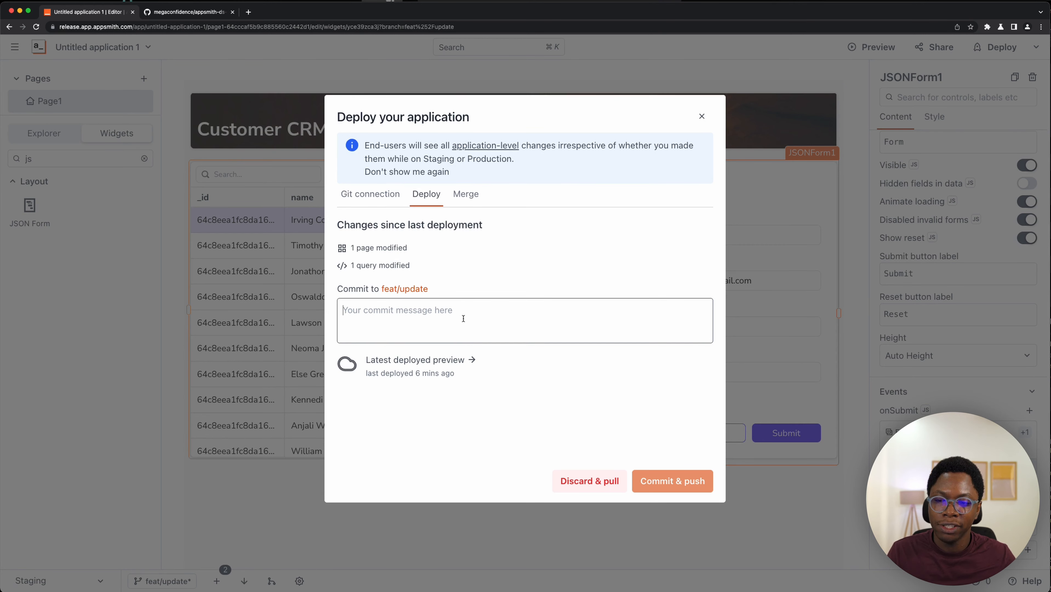
type("f")
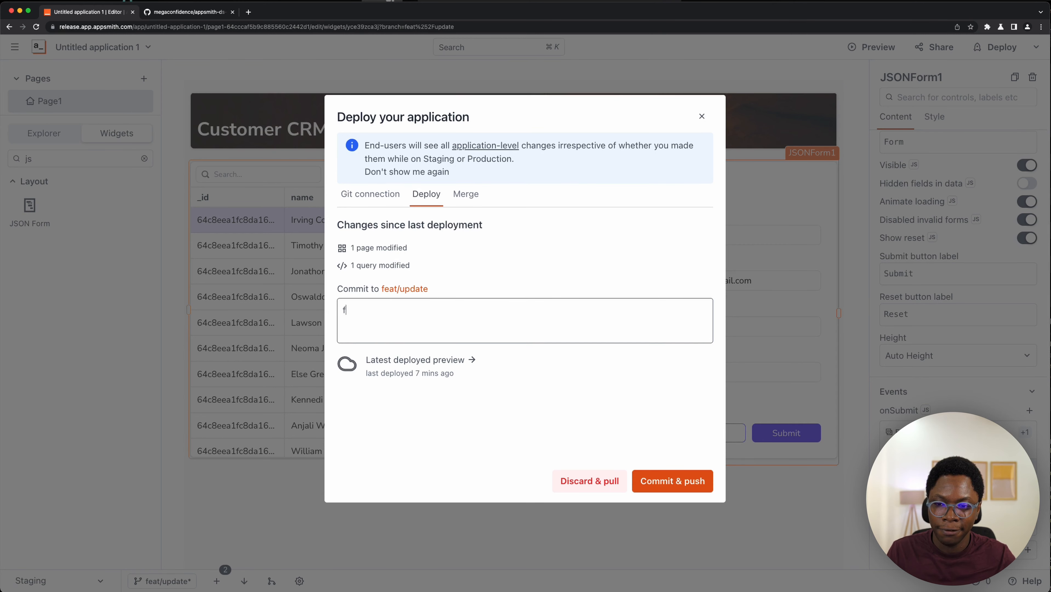
type("eat: Adds update flow")
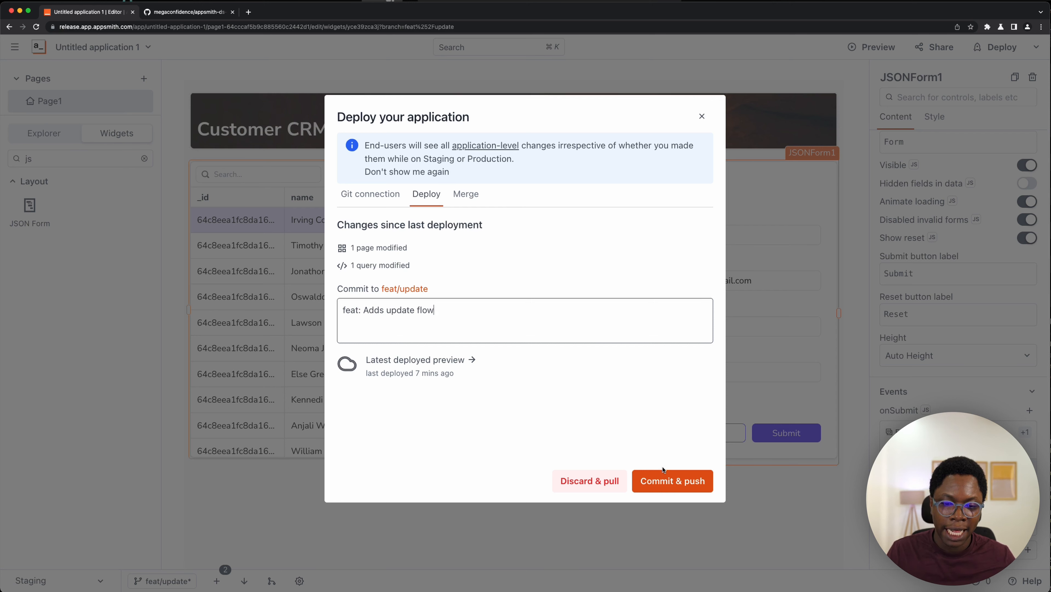
left_click(668, 485)
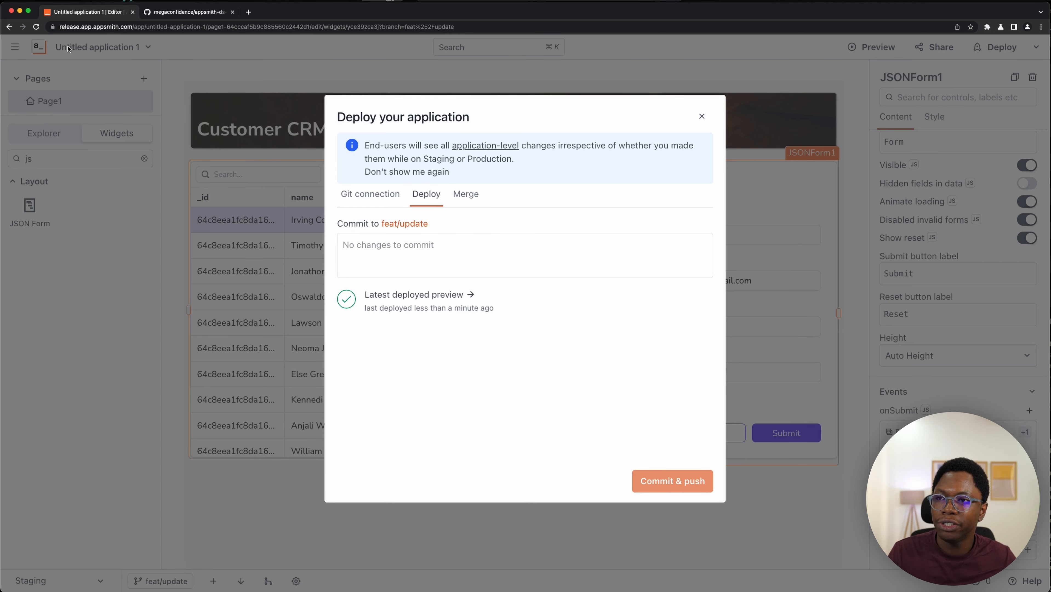
- Inspect the GitHub repository for the recent feat/update push and its list of branches
left_click(160, 15)
scroll(119, 267, "up", 10)
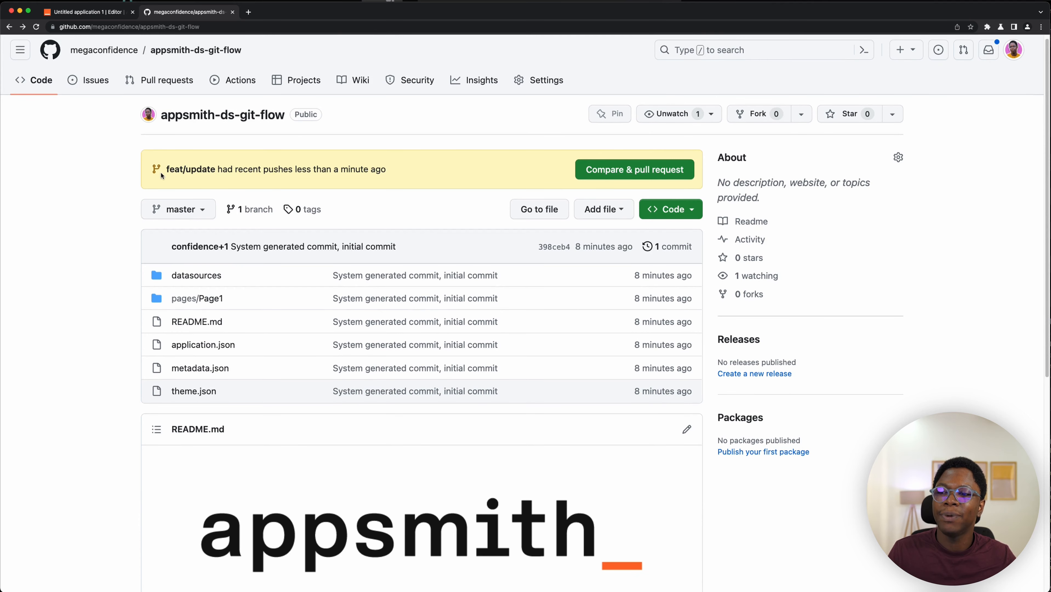
left_click_drag(160, 172, 221, 179)
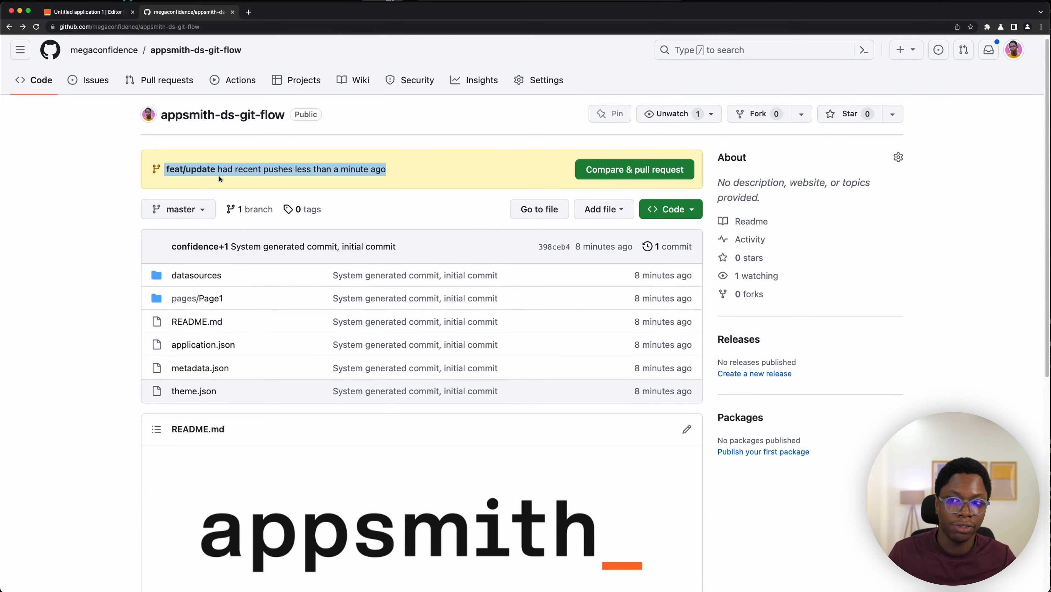
left_click(182, 211)
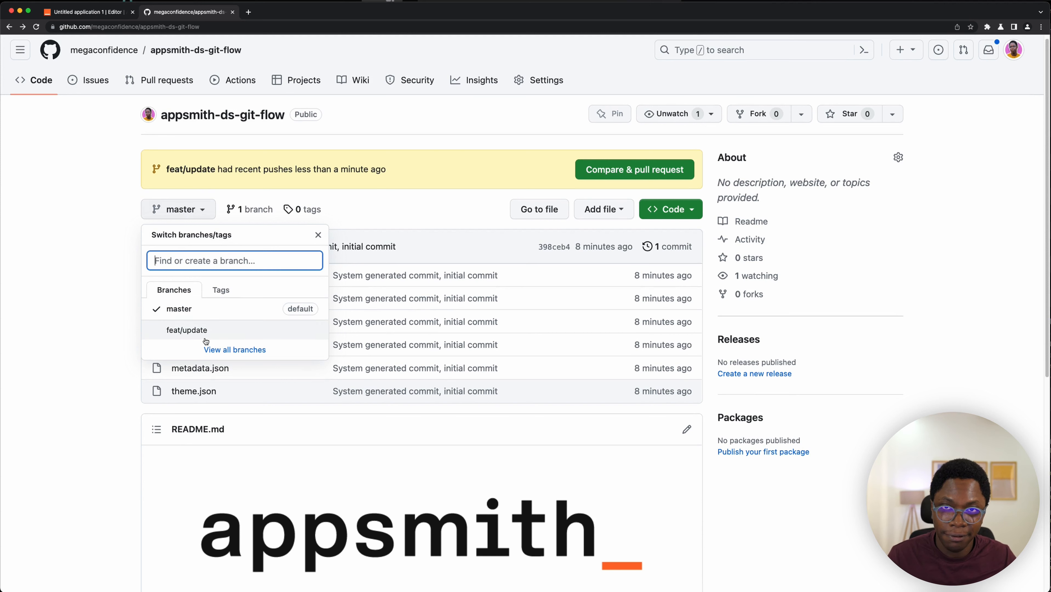
left_click(61, 227)
- Merge the feat/update branch into master
left_click(93, 13)
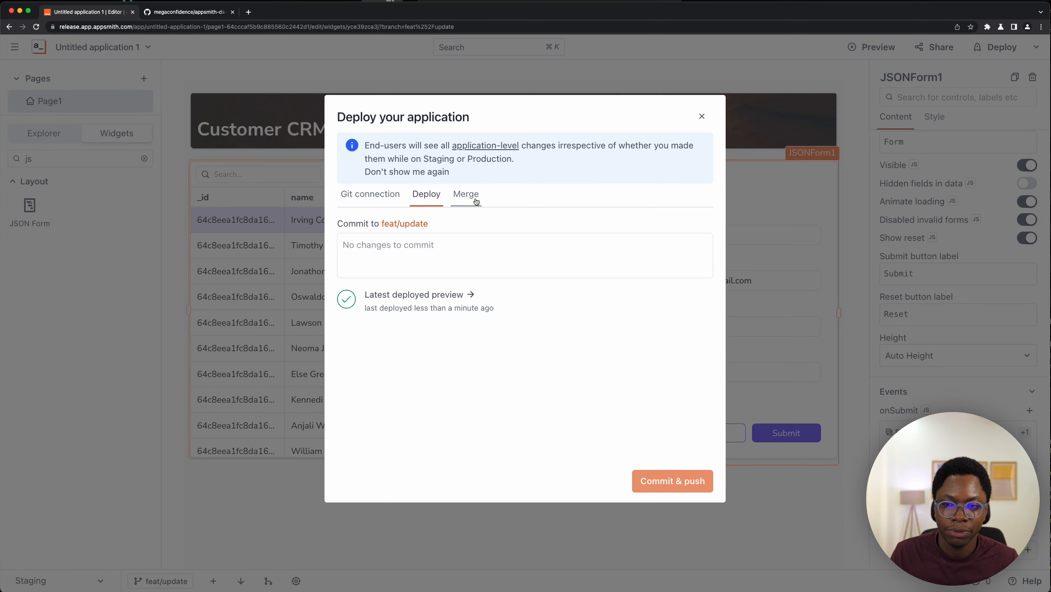
left_click(457, 204)
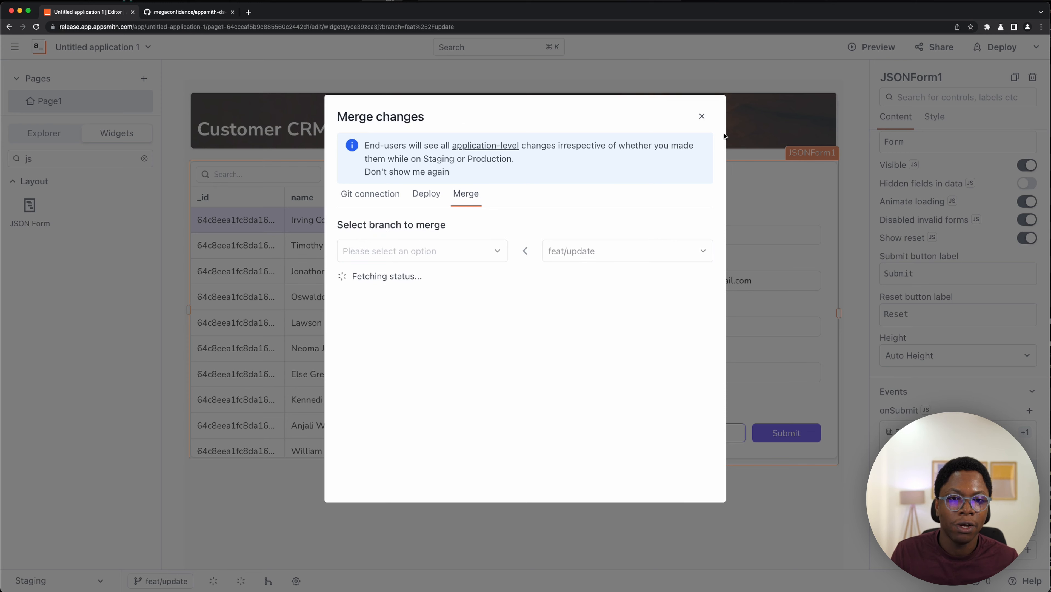
left_click(701, 115)
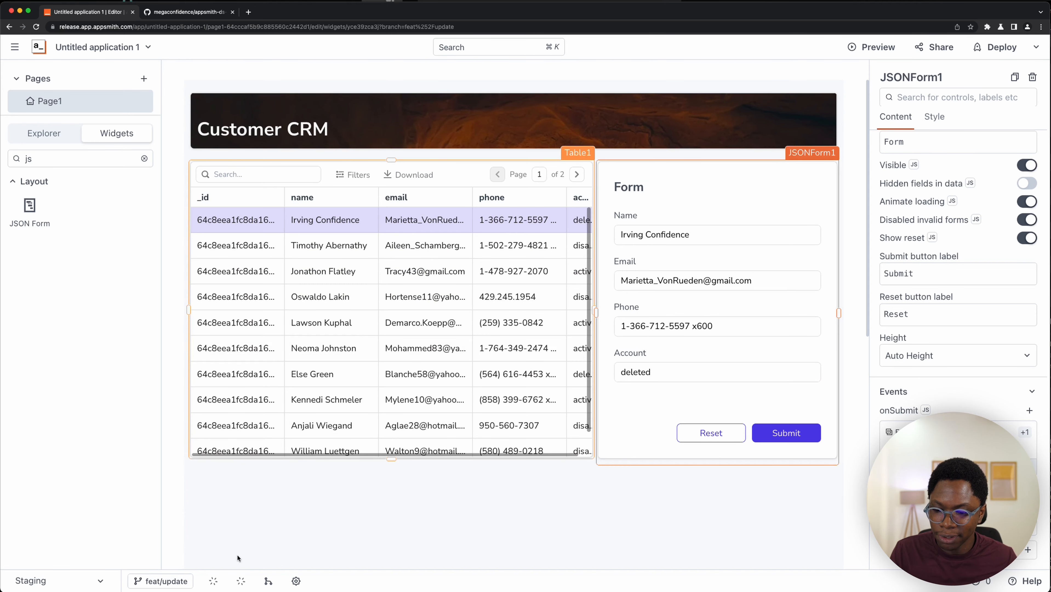
left_click(267, 583)
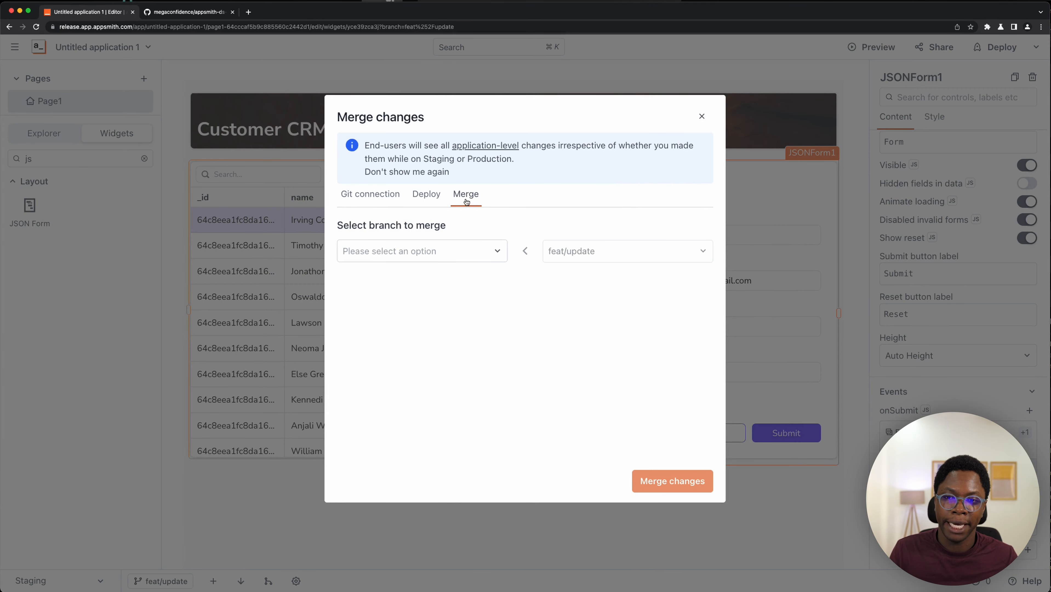
left_click(442, 258)
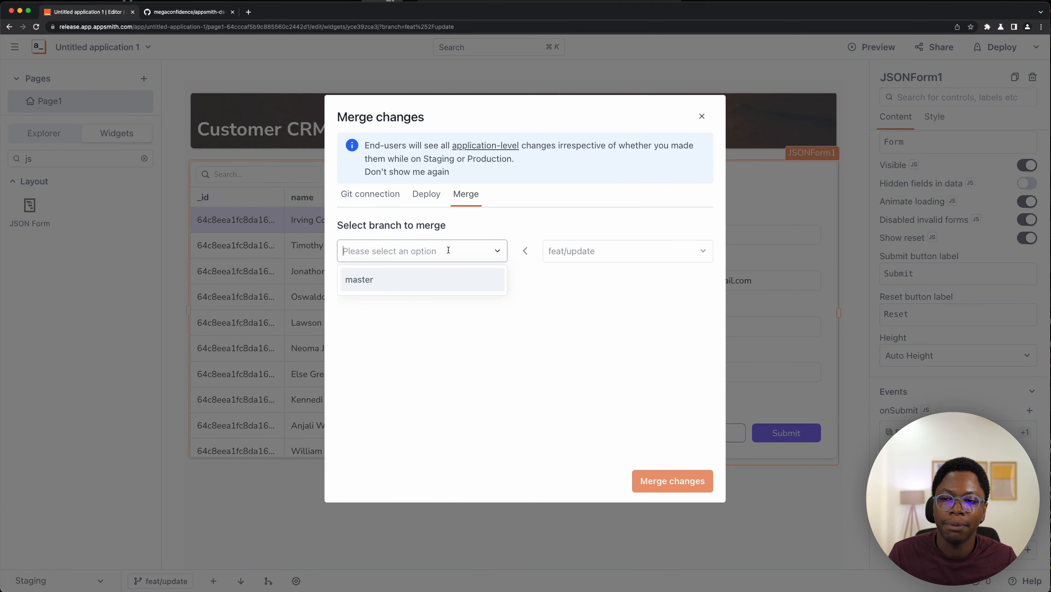
left_click(420, 286)
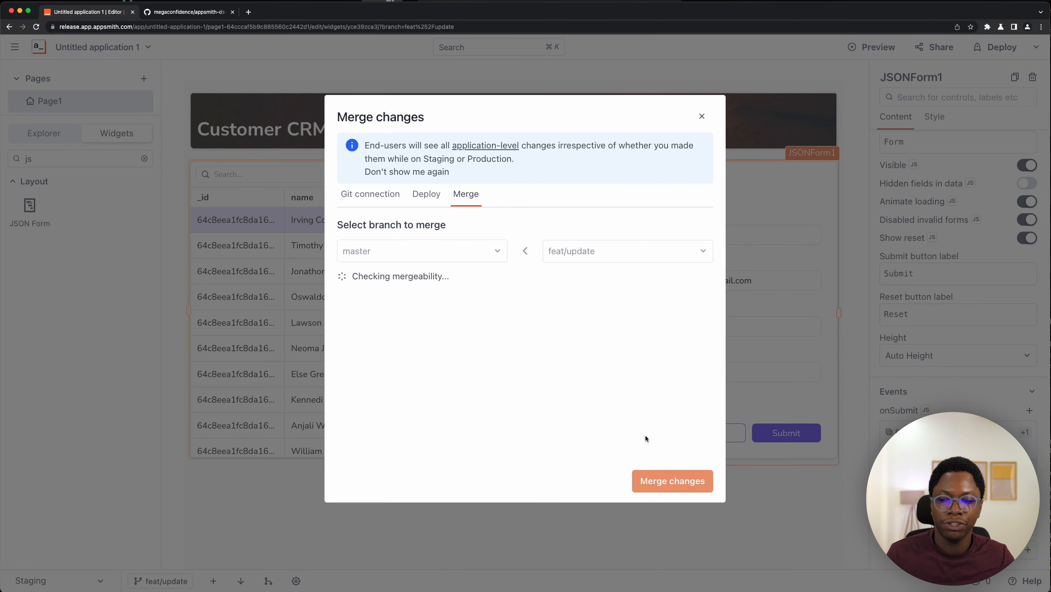
left_click(679, 479)
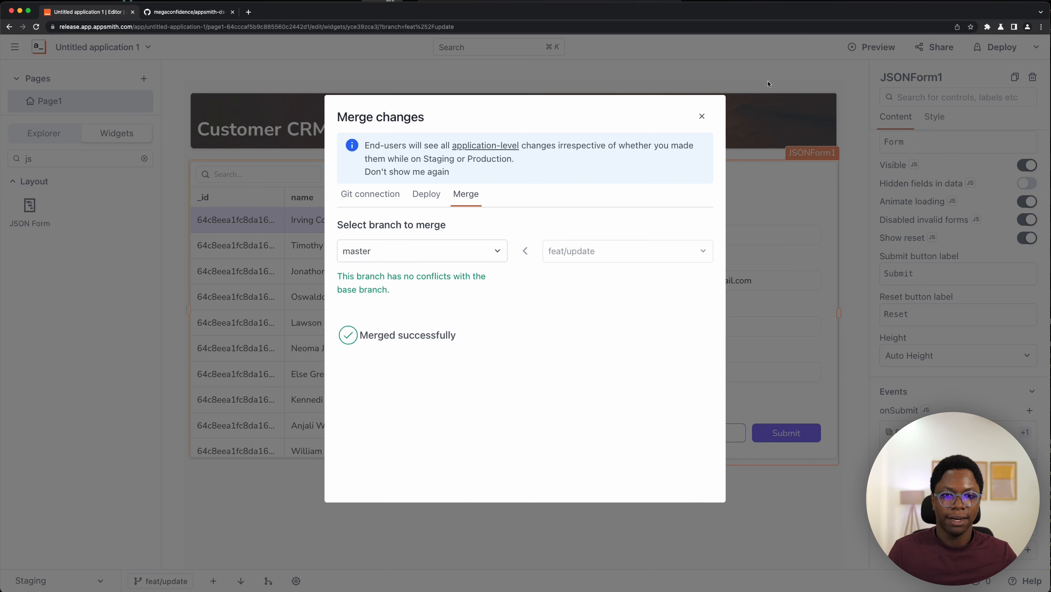
left_click(702, 116)
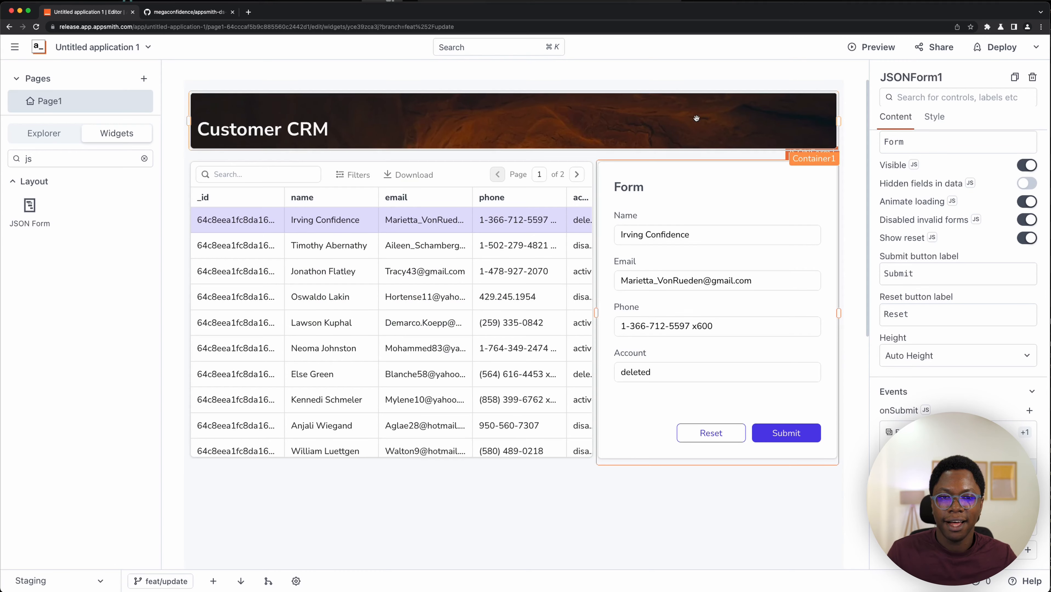
- Switch the app to the master branch and the Production environment
left_click(149, 583)
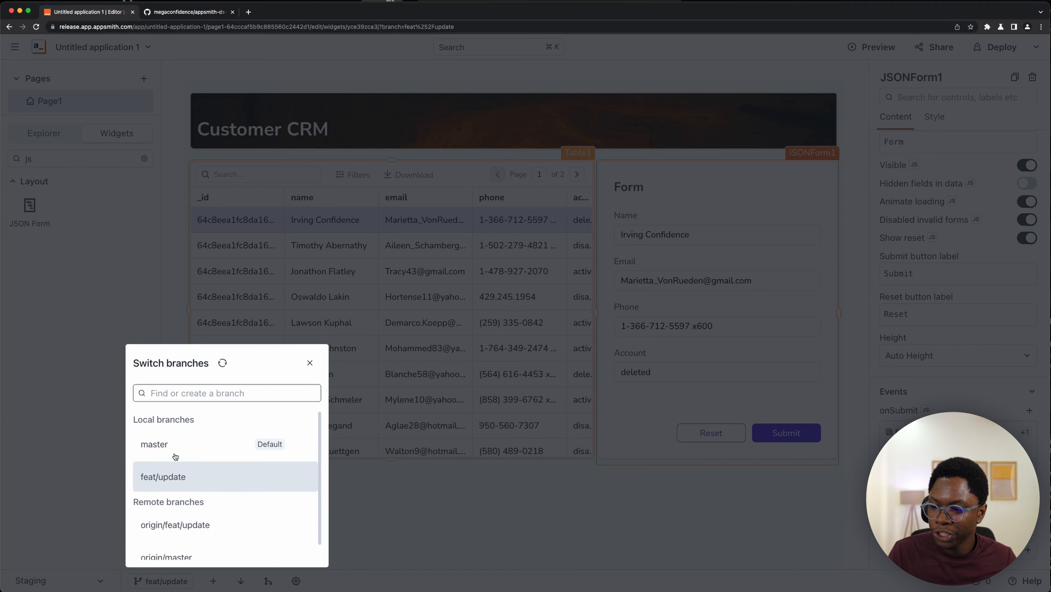
left_click(184, 446)
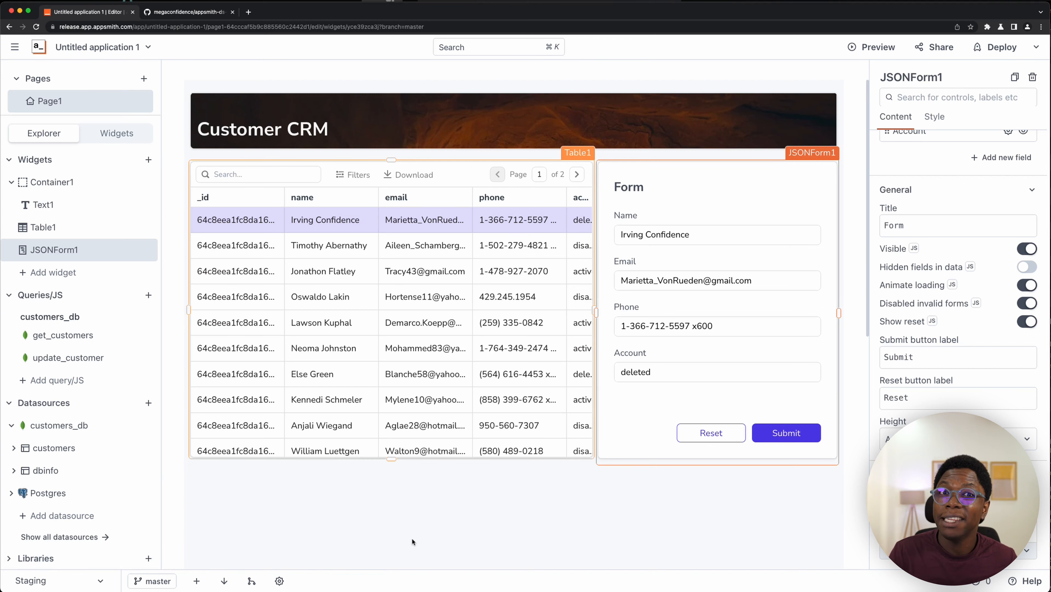
left_click(72, 586)
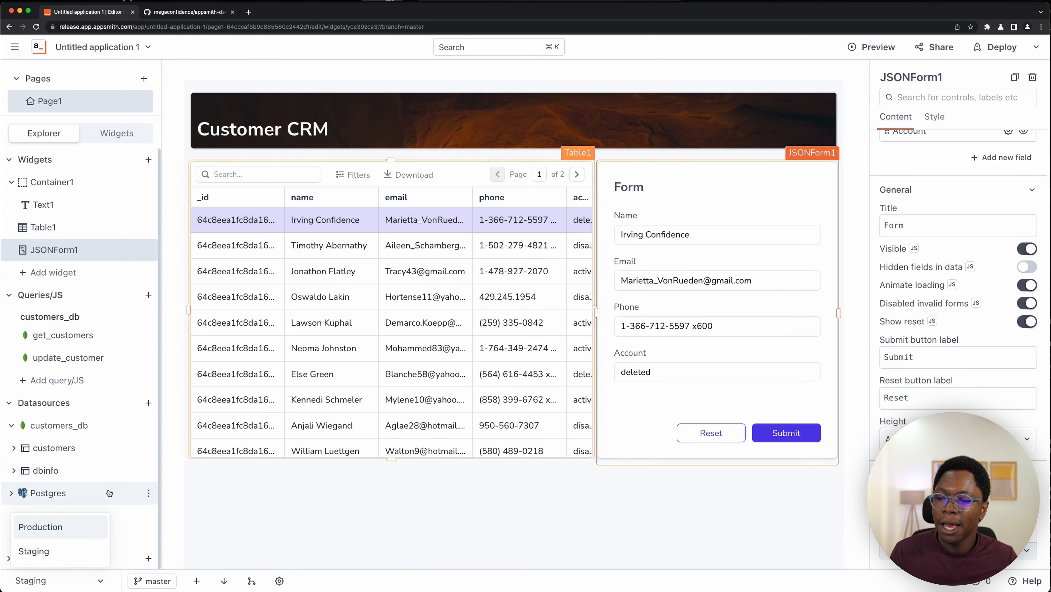
left_click(67, 527)
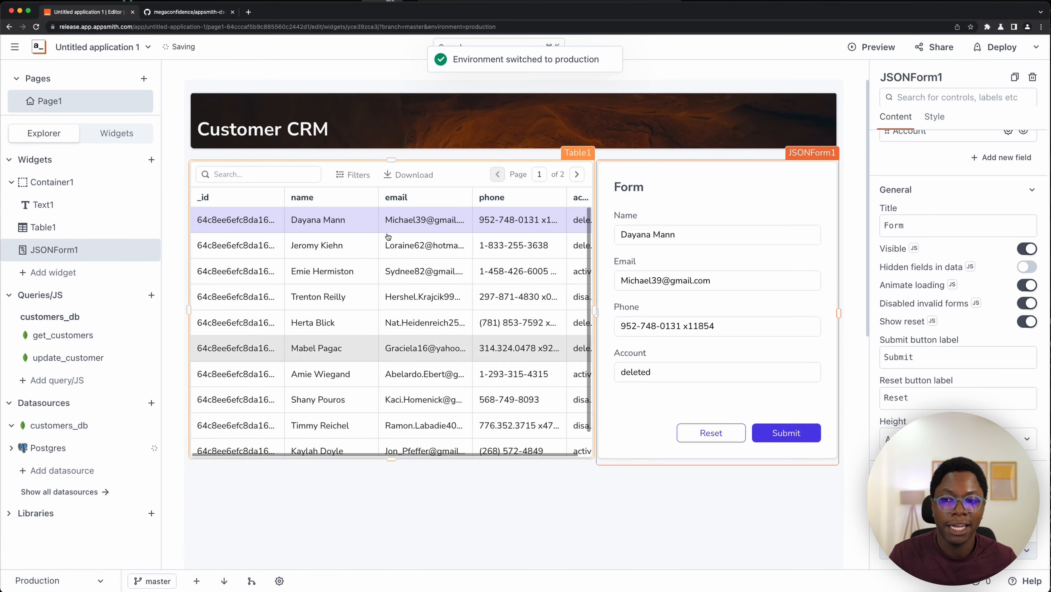
- Open the latest deployed preview of the master branch and check its environment selector
left_click(1000, 54)
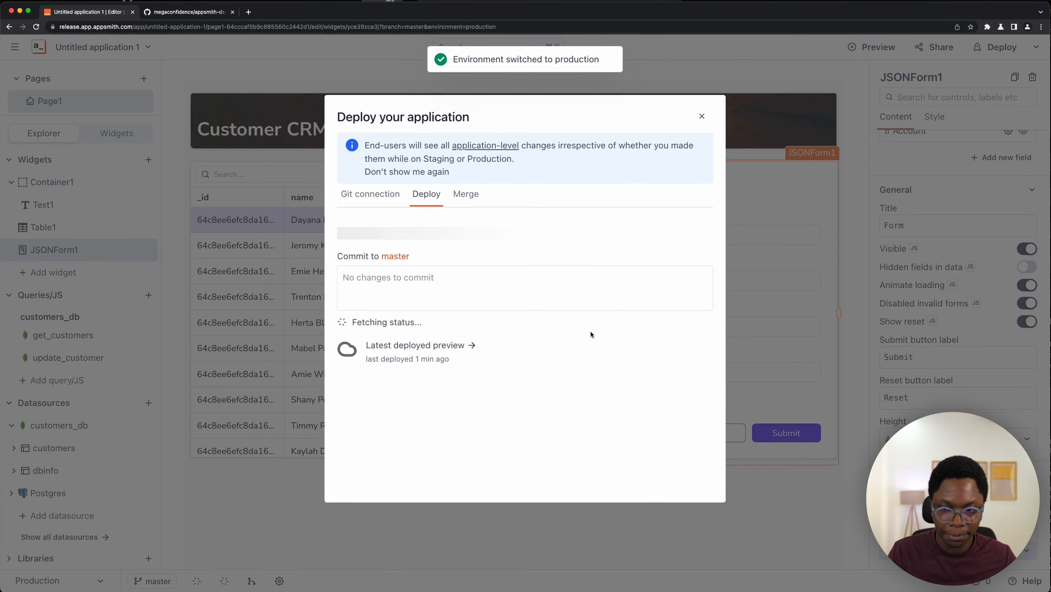
left_click(440, 345)
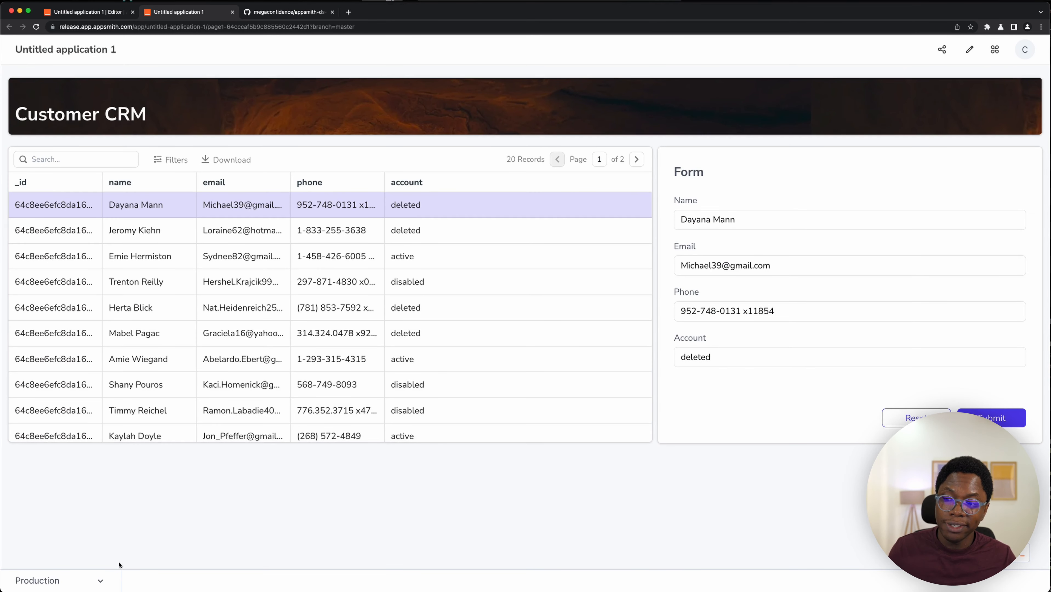
left_click(85, 589)
left_click(394, 493)
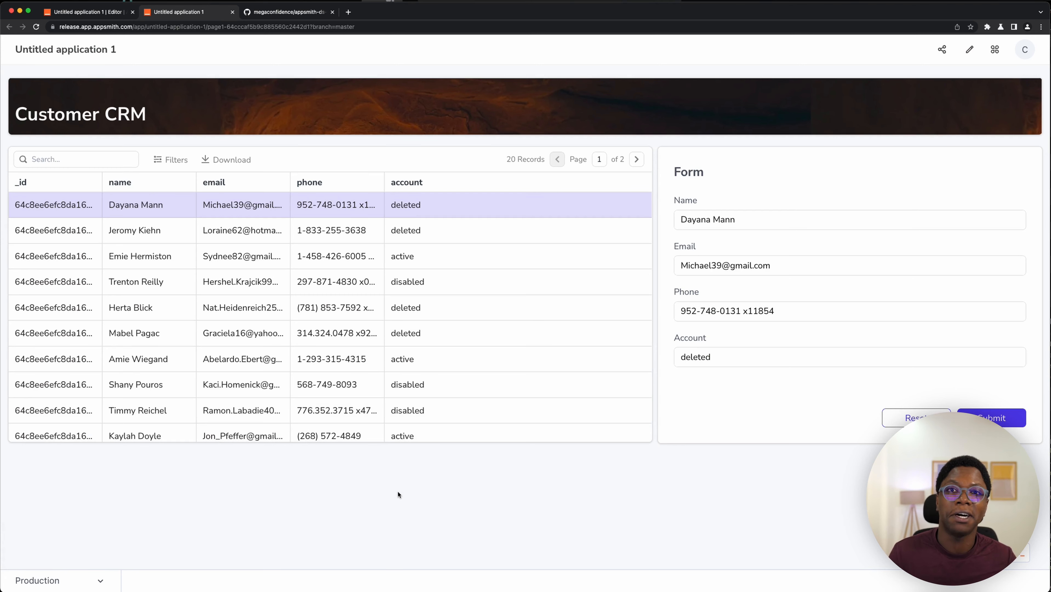